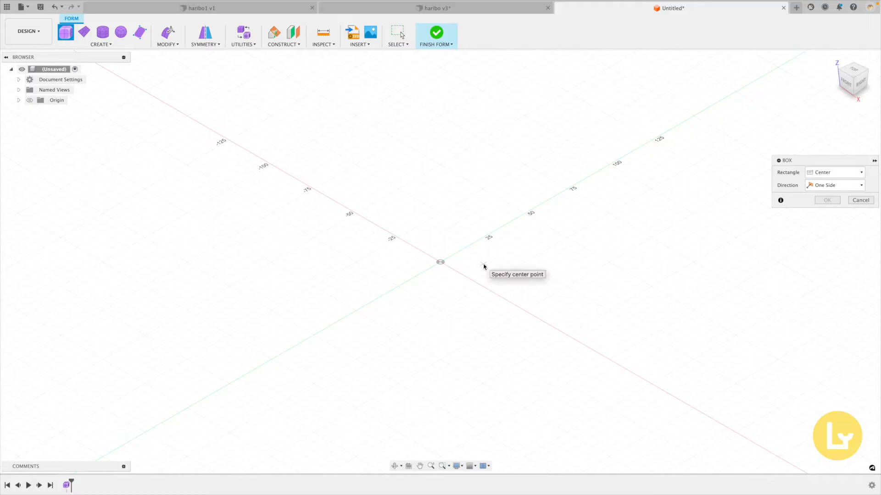
Step: Create a form box centred on the origin, 25 mm long, 15 mm wide and 50 mm high, with mirrored length symmetry
click(441, 262)
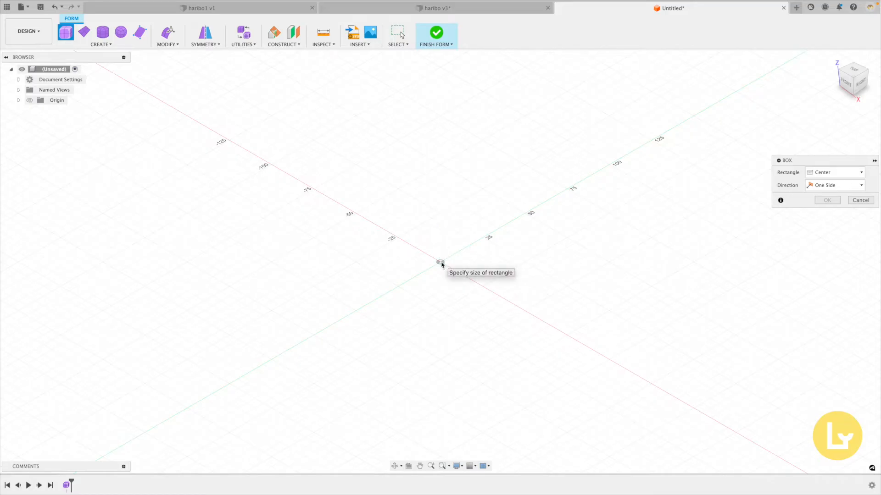
click(476, 332)
drag(828, 168, 641, 157)
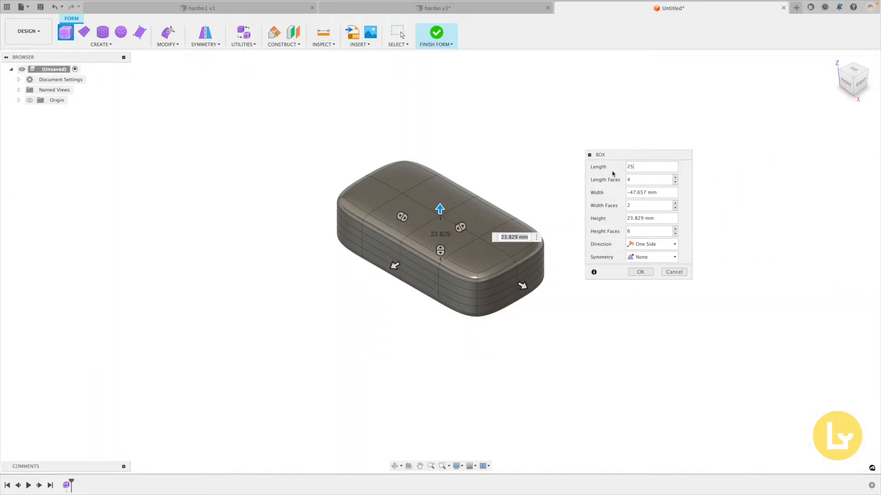
text(25)
click(654, 192)
text(15)
key(Tab)
text(50)
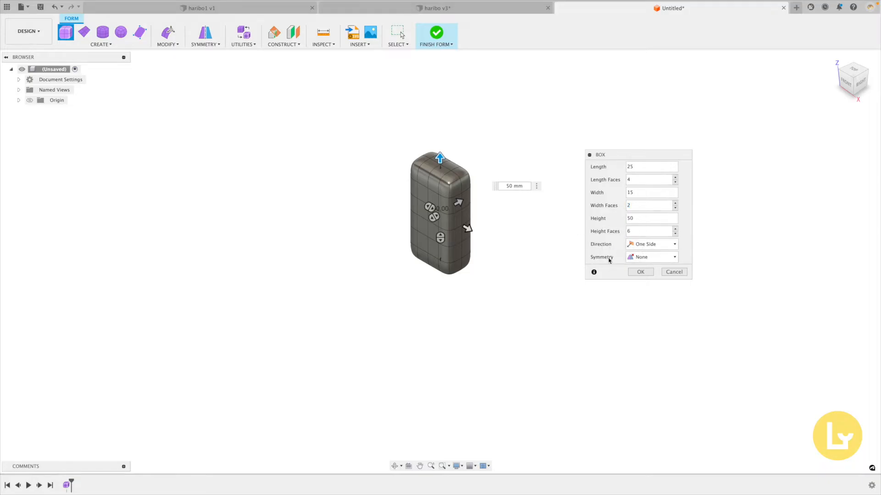
click(651, 258)
click(636, 268)
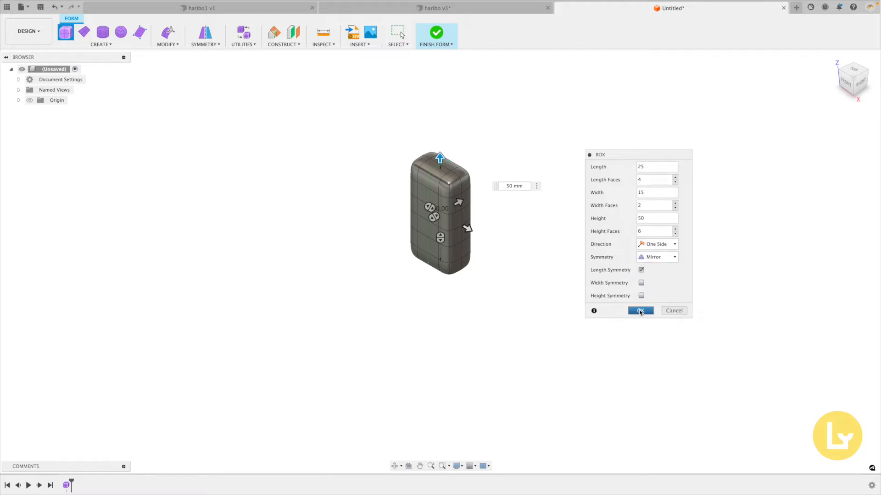
click(641, 311)
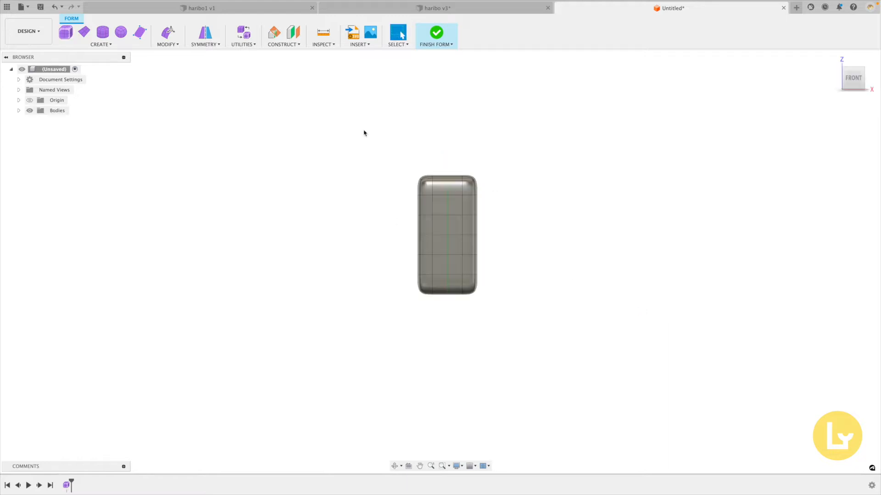
Step: Insert the pink jelly bear PNG from the computer as a canvas on the front plane, positioned over the box
click(372, 34)
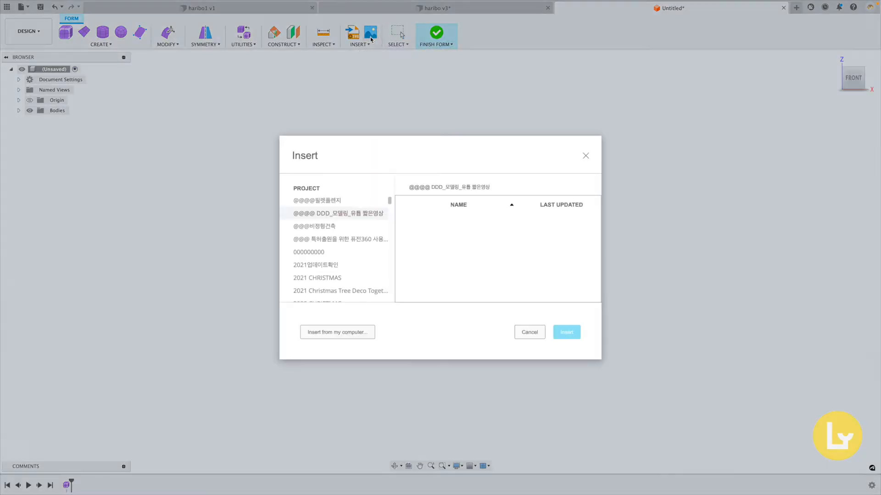
click(337, 332)
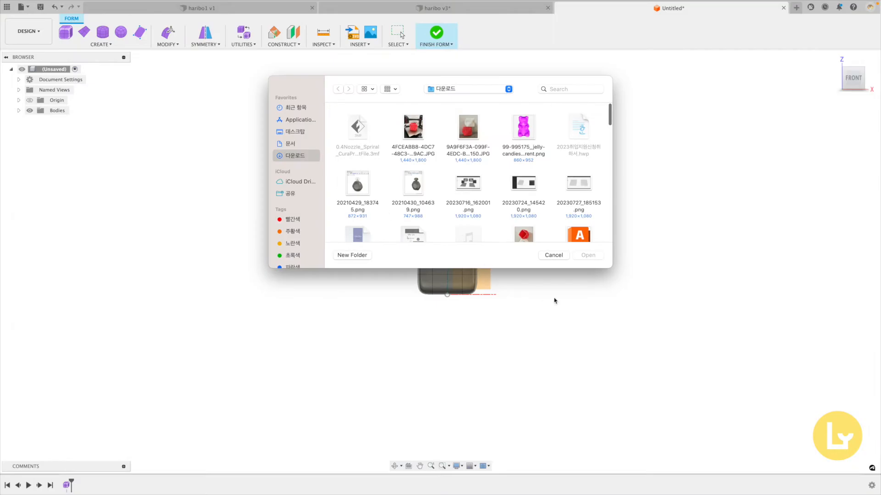
click(523, 128)
click(589, 256)
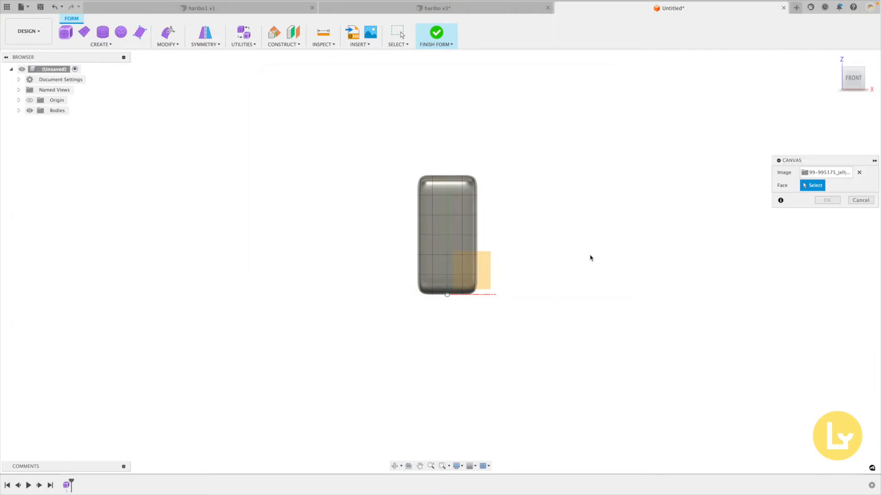
click(486, 268)
drag(450, 270, 475, 237)
click(827, 355)
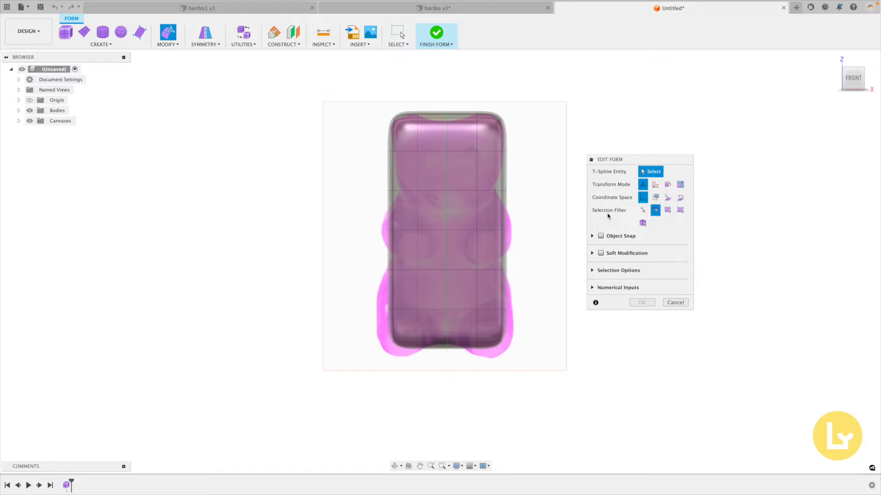
Step: Extrude one arm face and one leg face on the box's front about 6.7 mm forward in Edit Form
click(667, 211)
shift+scroll(408, 224, left, 5)
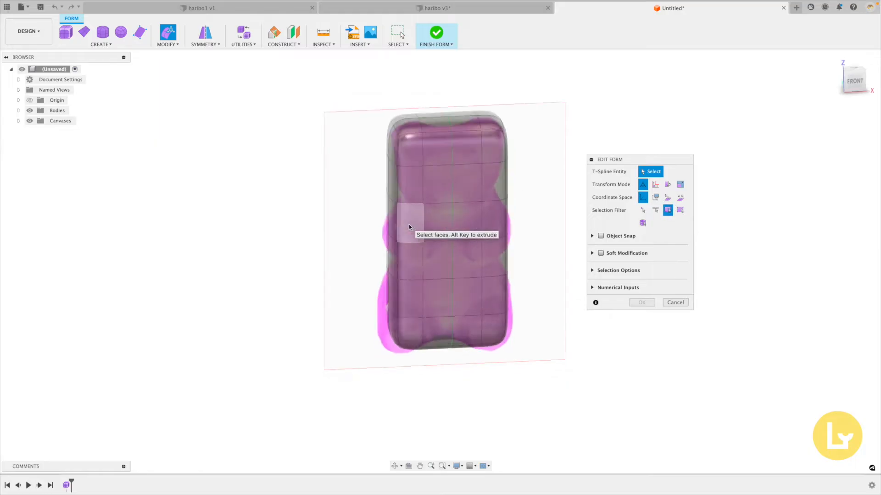
shift+scroll(409, 224, right, 2)
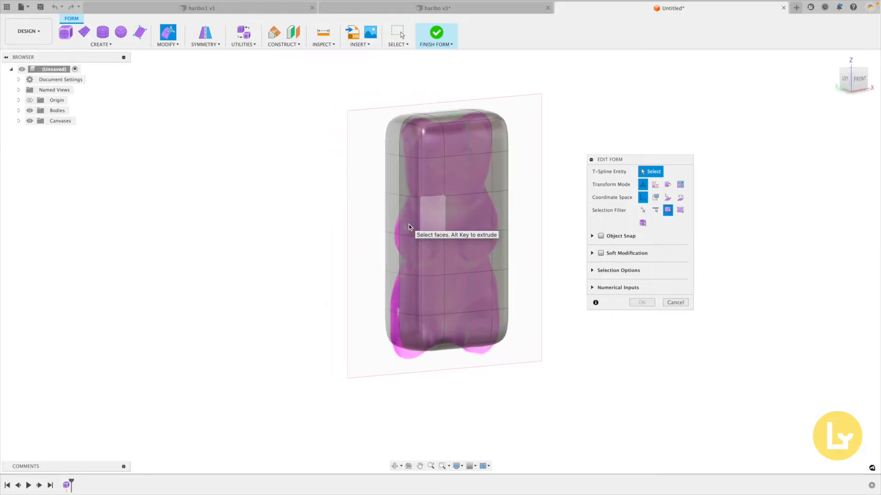
click(433, 256)
shift+click(434, 333)
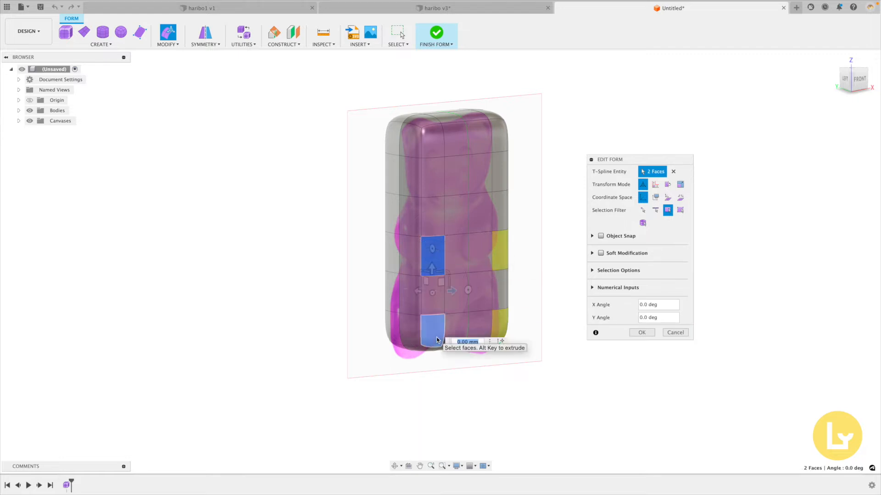
shift+scroll(365, 304, left, 5)
shift+scroll(363, 297, left, 1)
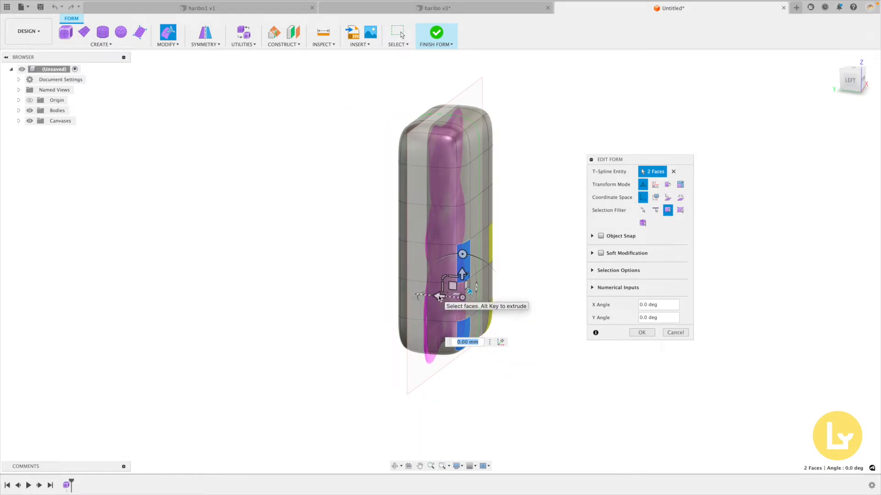
alt+drag(439, 297, 469, 299)
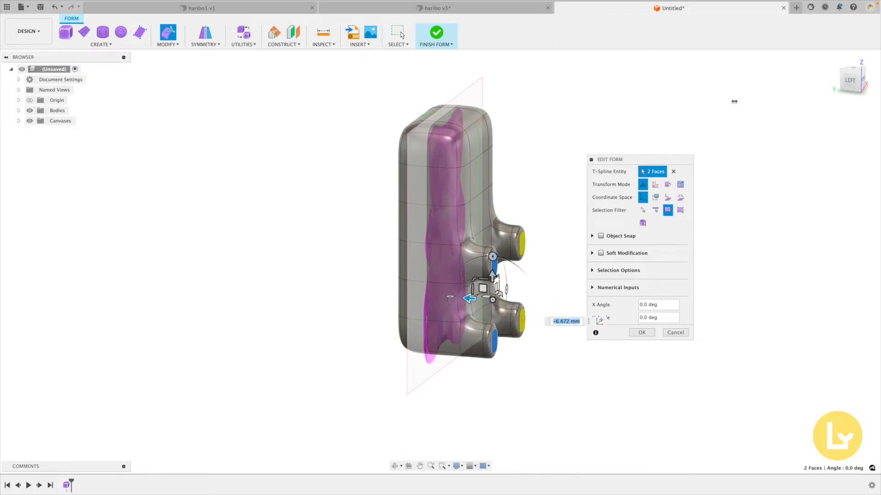
click(865, 82)
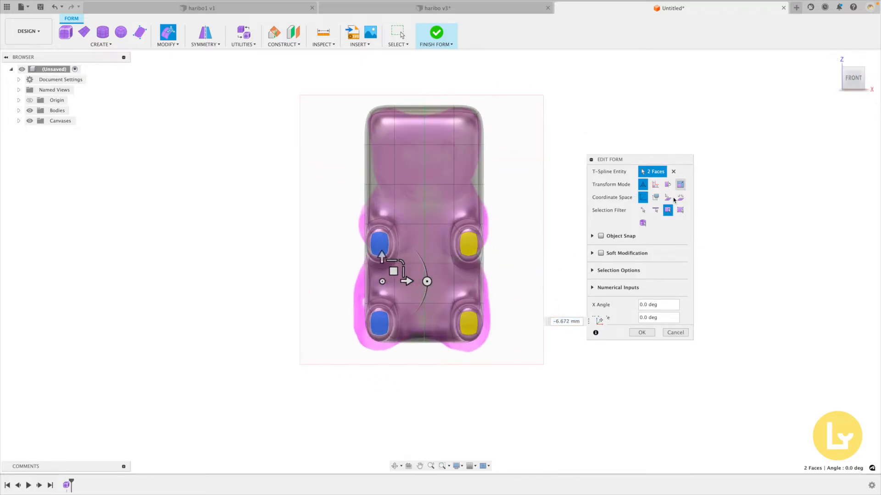
click(311, 220)
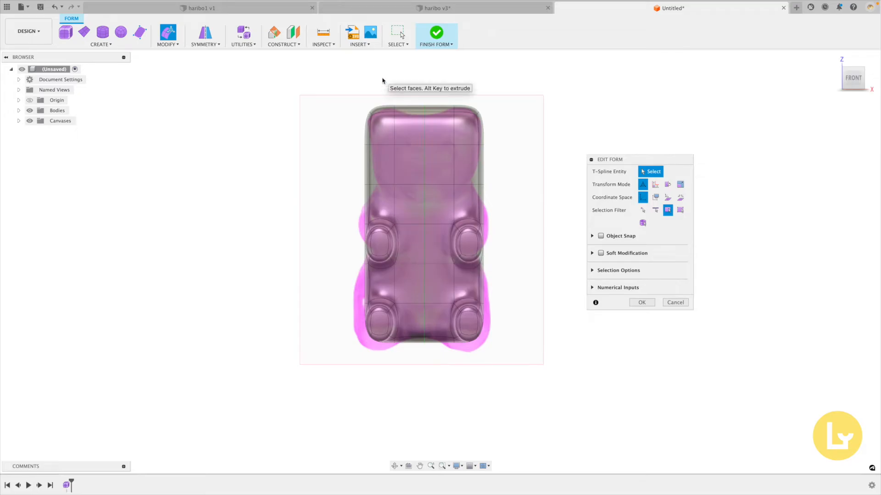
Step: Move the vertical edge loop beside the arm and leg about 2.1 mm toward the body's centre
click(655, 210)
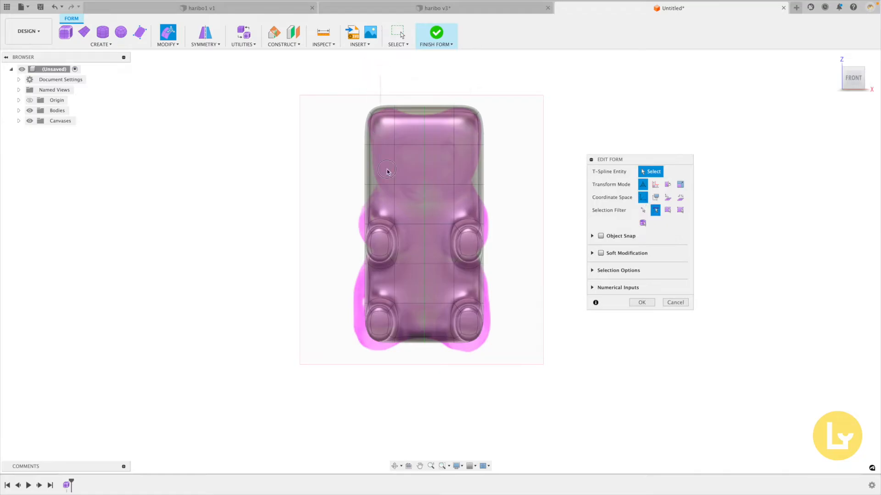
drag(407, 370, 408, 370)
drag(420, 244, 428, 244)
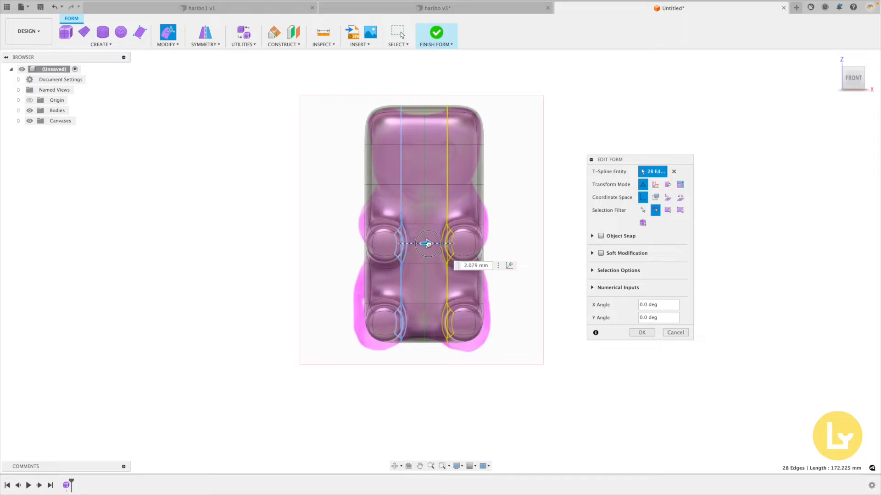
click(703, 260)
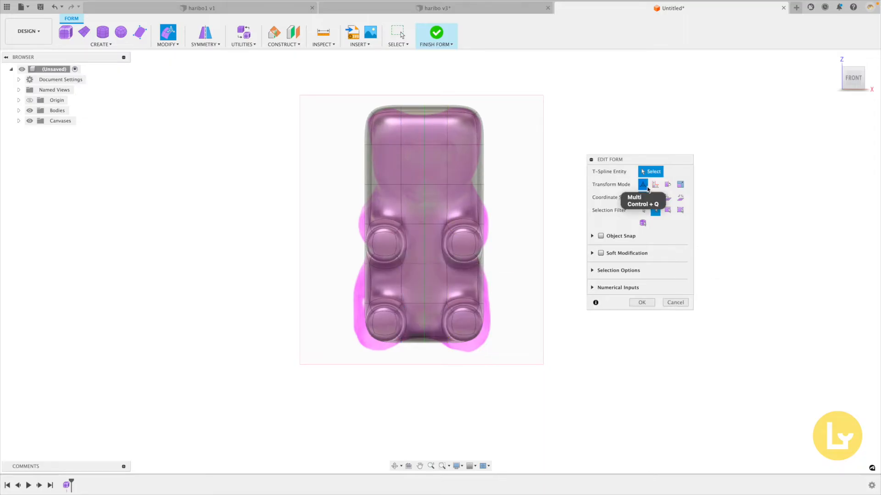
Step: Extrude the outer top faces of the head about 3.3 mm upward to form the ears
click(668, 211)
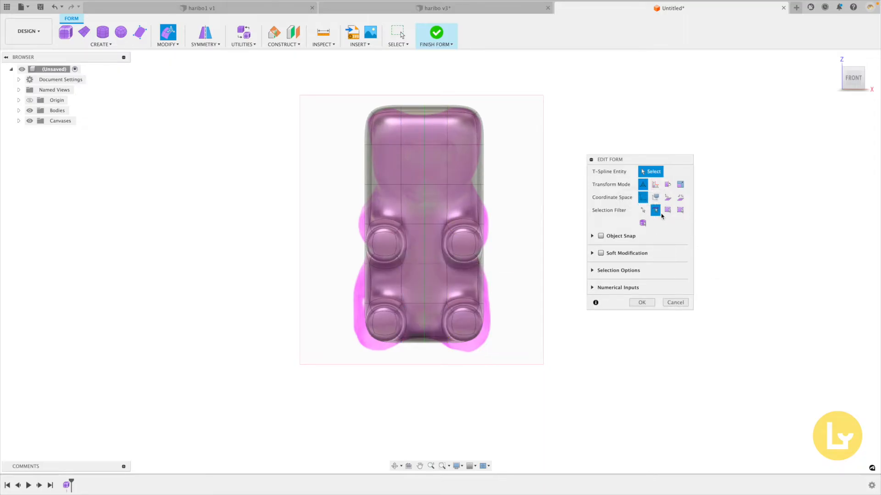
drag(347, 76, 415, 128)
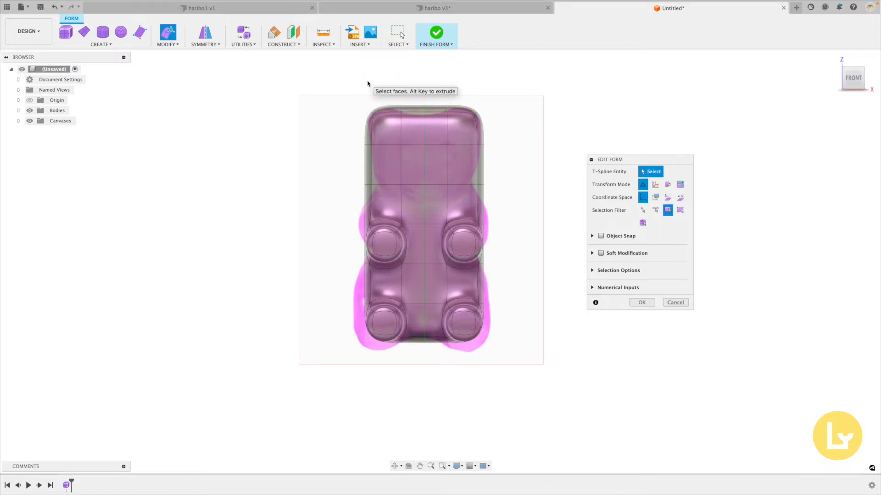
scroll(379, 85, up, 3)
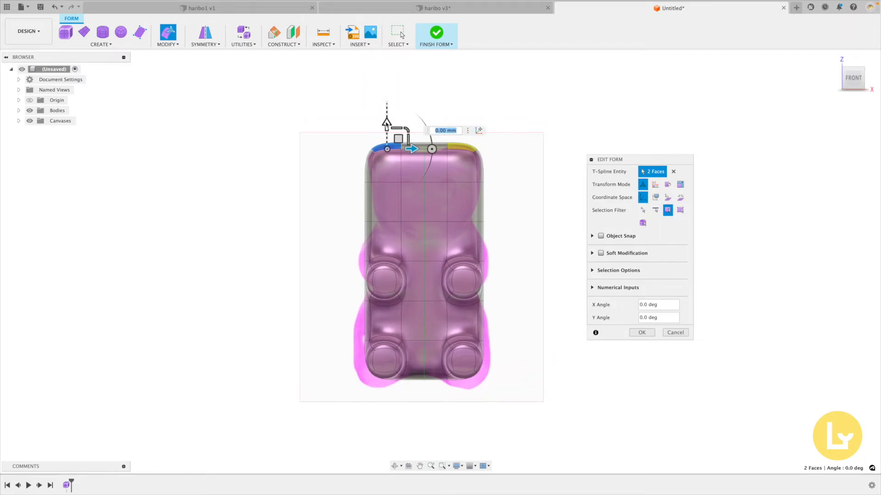
alt+drag(386, 123, 384, 110)
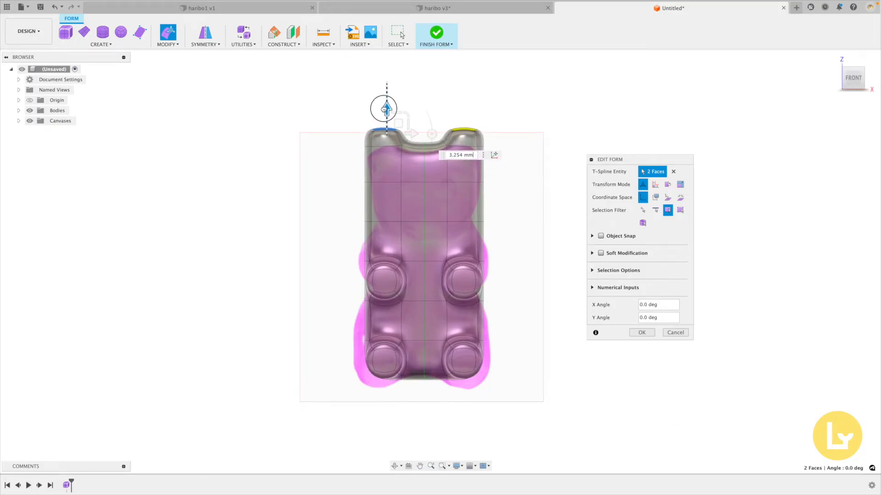
Step: Lower the top of the head and tilt the ears to follow the canvas image
drag(333, 83, 543, 178)
drag(423, 115, 423, 131)
drag(346, 114, 419, 165)
drag(430, 152, 421, 135)
click(460, 108)
Step: Scale the edge loop around the neck inward to narrow the neck toward the canvas outline
middle_drag(459, 108, 456, 73)
click(656, 211)
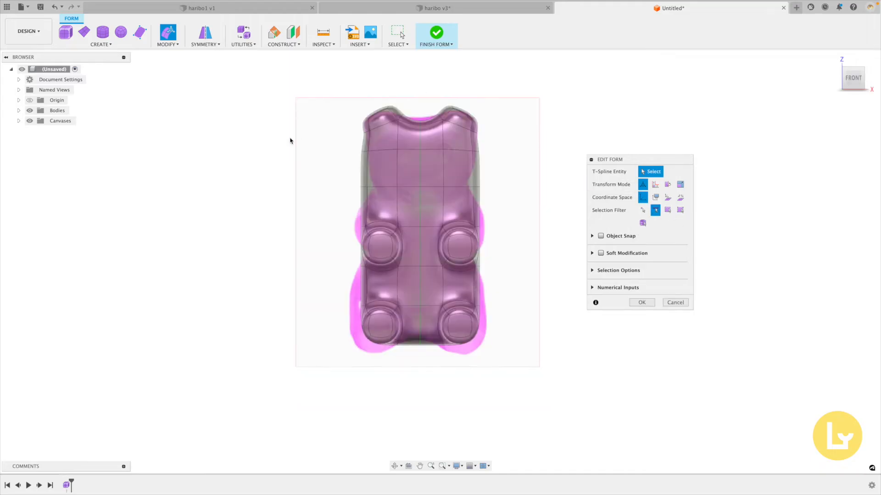
double_click(382, 188)
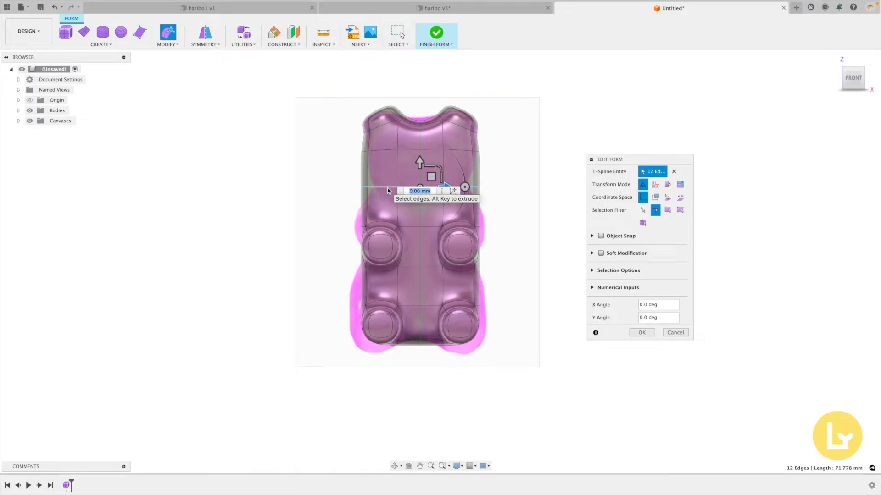
drag(445, 186, 439, 177)
click(372, 87)
Step: Adjust the edges around the ear and the top of the head to fit the bear outline
click(389, 108)
drag(400, 97, 385, 142)
click(353, 112)
click(367, 119)
click(354, 96)
click(420, 124)
drag(419, 100, 402, 109)
click(387, 93)
click(406, 122)
Step: Reposition the edges at the side of the head to match the cheek in the canvas
click(355, 164)
click(367, 164)
drag(368, 139, 368, 144)
Step: Move the central neck edges about 5.8 mm down to curve the lower edge of the head
click(361, 183)
click(418, 190)
drag(419, 165, 419, 195)
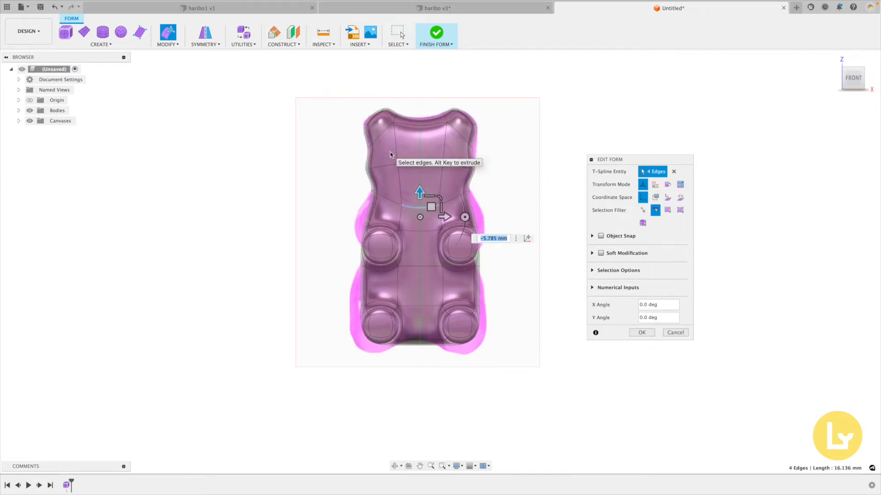
click(346, 193)
Step: Move the side of the lower body, including the arm and leg, outward to widen the torso
drag(331, 219, 421, 388)
drag(404, 286, 394, 289)
click(412, 278)
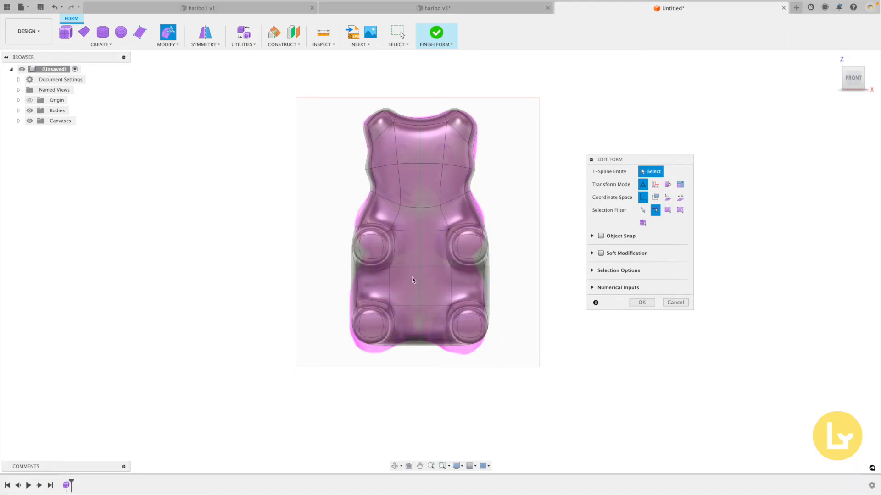
Step: Raise the arms and lower the legs to match the bear in the canvas image, and finish the form edit
drag(336, 212, 521, 290)
drag(302, 268, 562, 377)
click(324, 301)
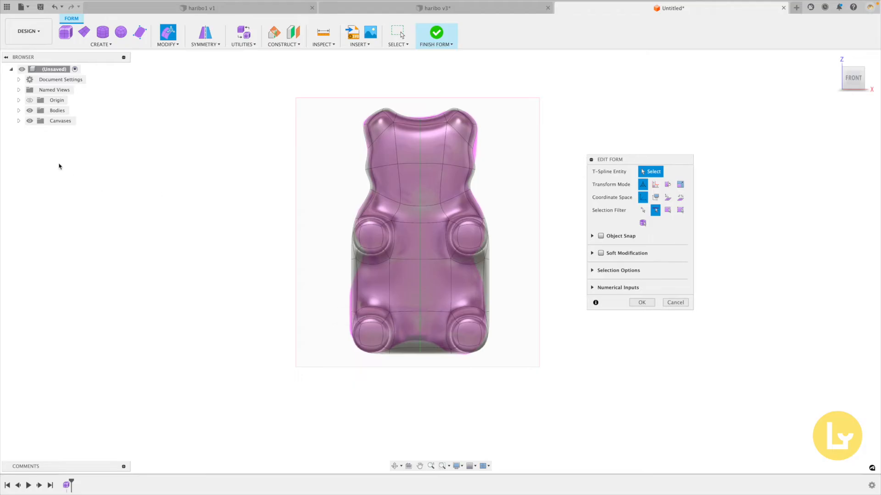
click(30, 110)
click(30, 111)
click(30, 111)
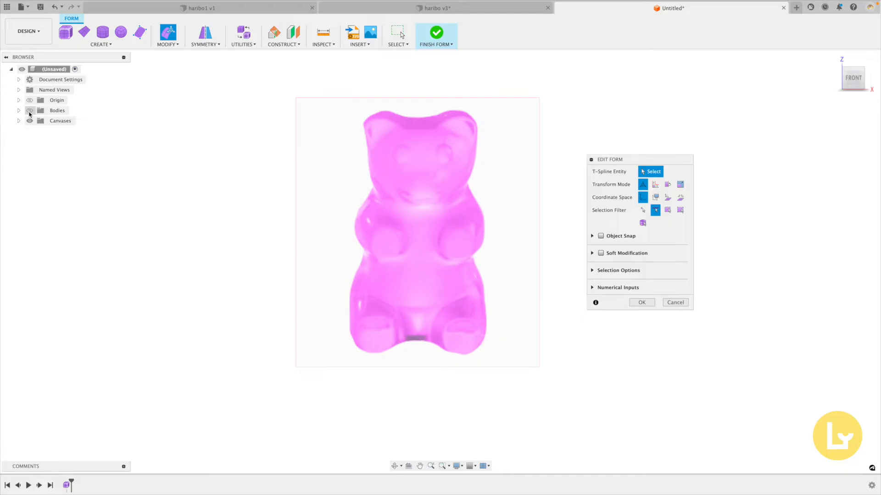
click(30, 111)
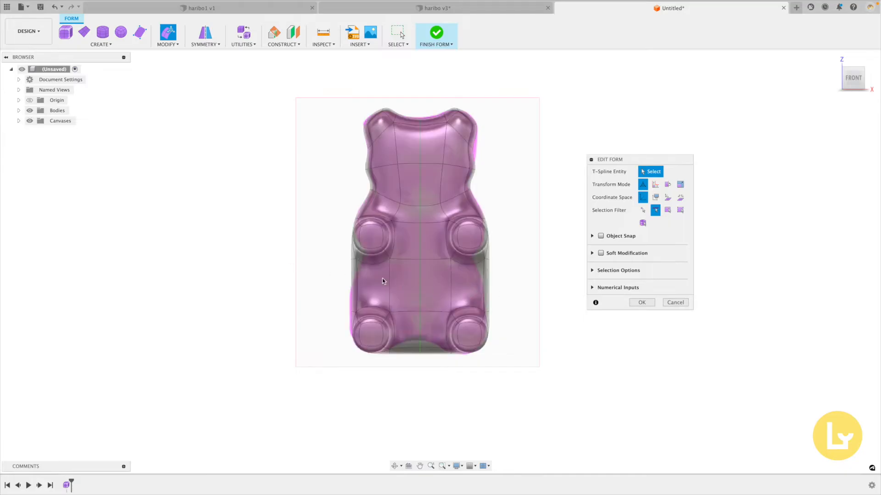
click(641, 303)
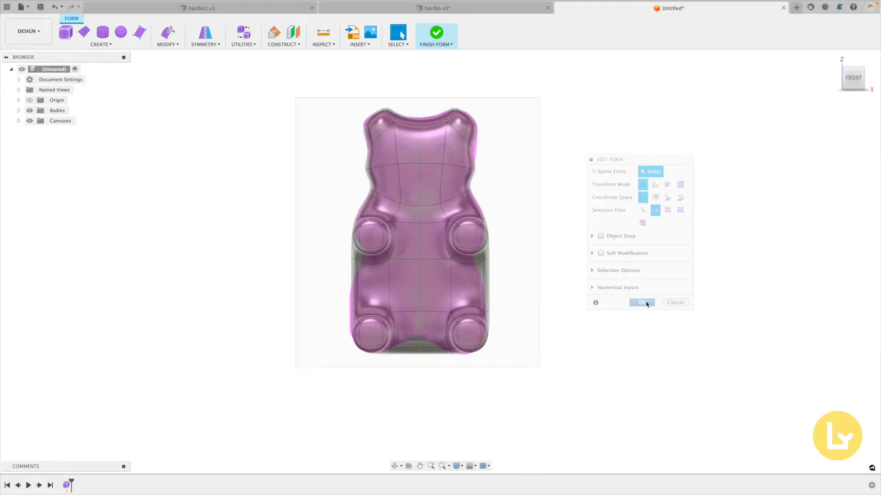
Step: Insert a row of points in Simple mode across the lower torso between the arms and legs, continuing around the side and back
click(171, 46)
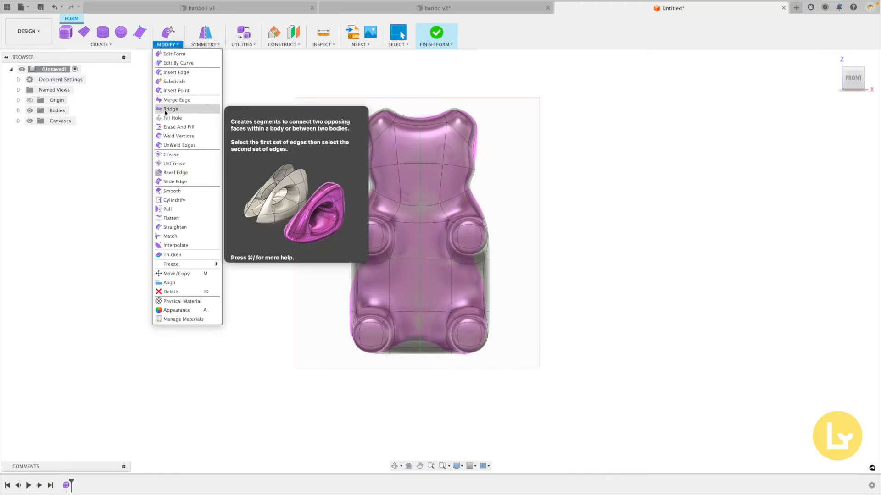
click(182, 91)
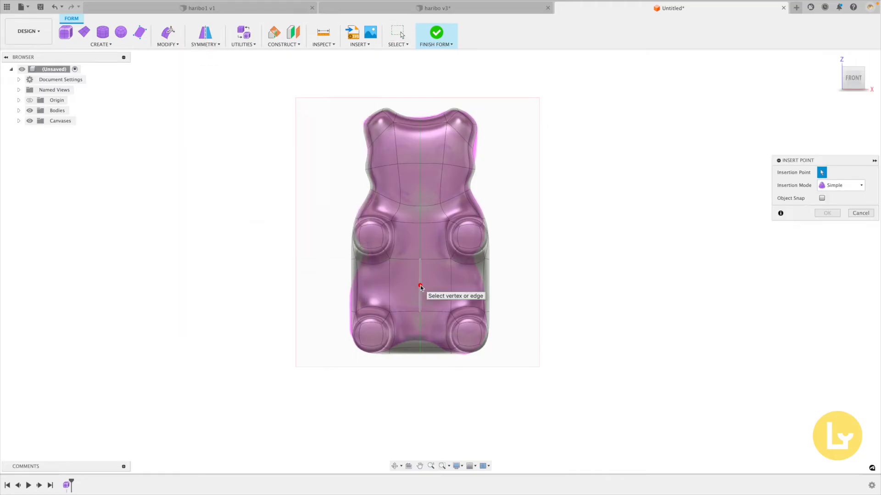
click(420, 286)
click(358, 286)
shift+middle_drag(359, 285, 477, 298)
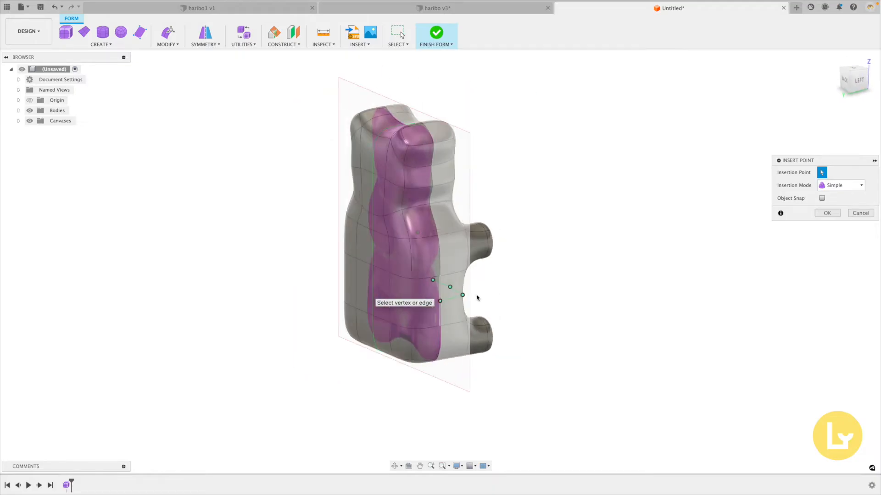
click(412, 304)
shift+scroll(412, 303, left, 5)
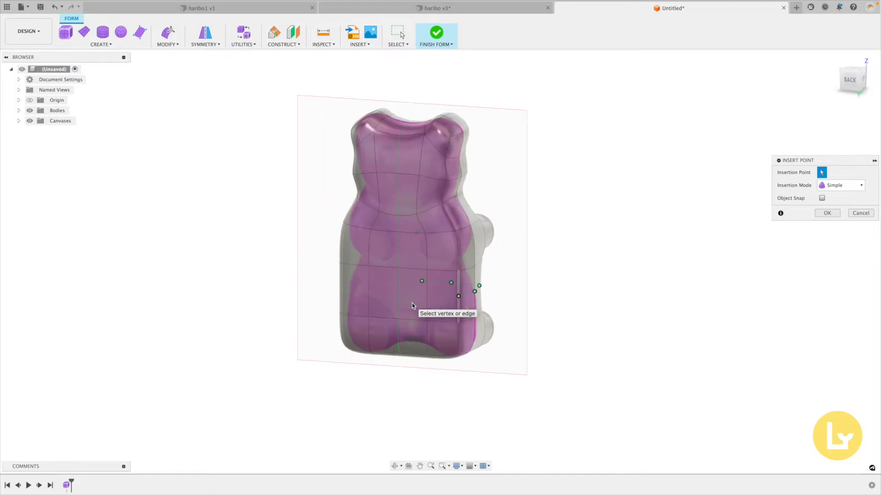
click(427, 302)
click(398, 299)
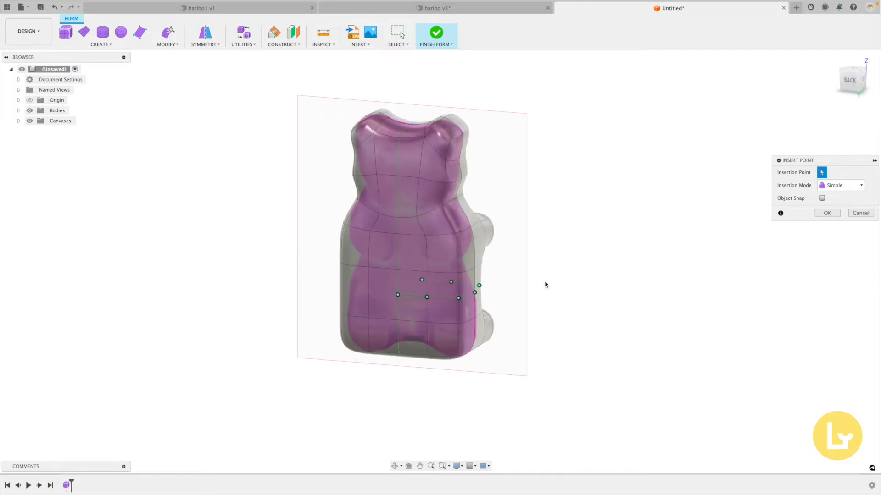
shift+scroll(545, 284, right, 10)
click(822, 215)
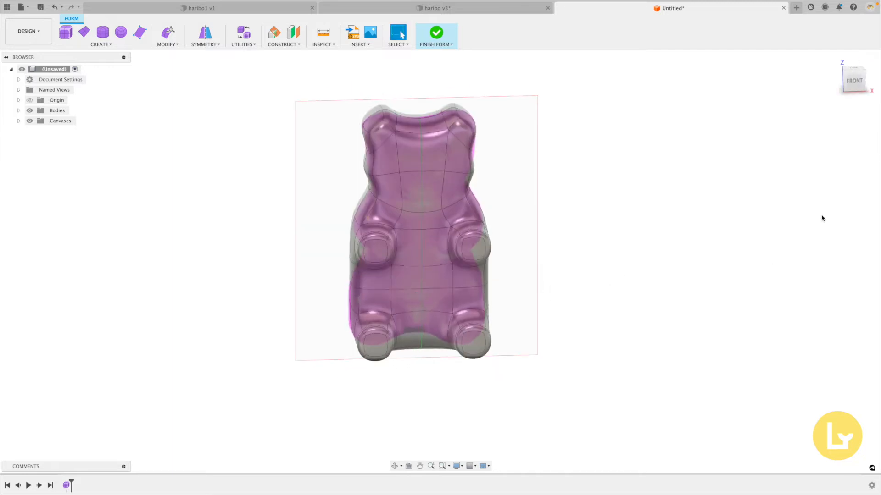
Step: Raise the new edge ring between the arms and legs about 3.7 mm and scale it inward to form a waist
click(168, 36)
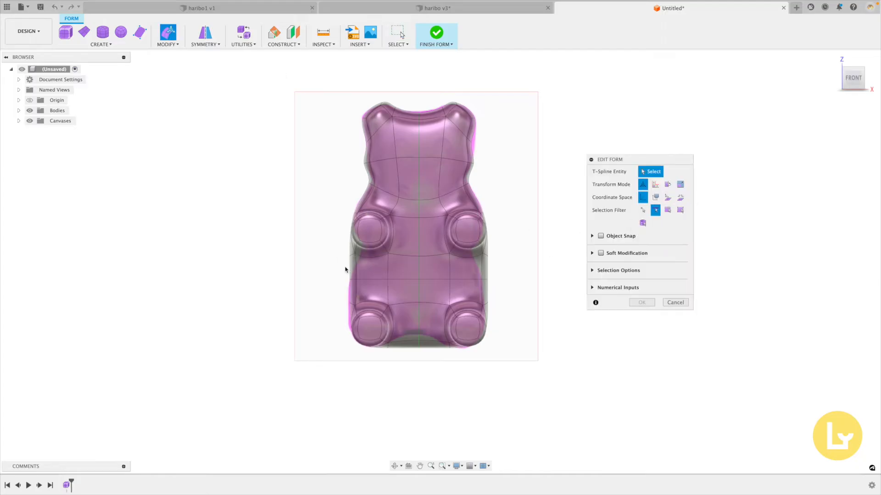
double_click(465, 281)
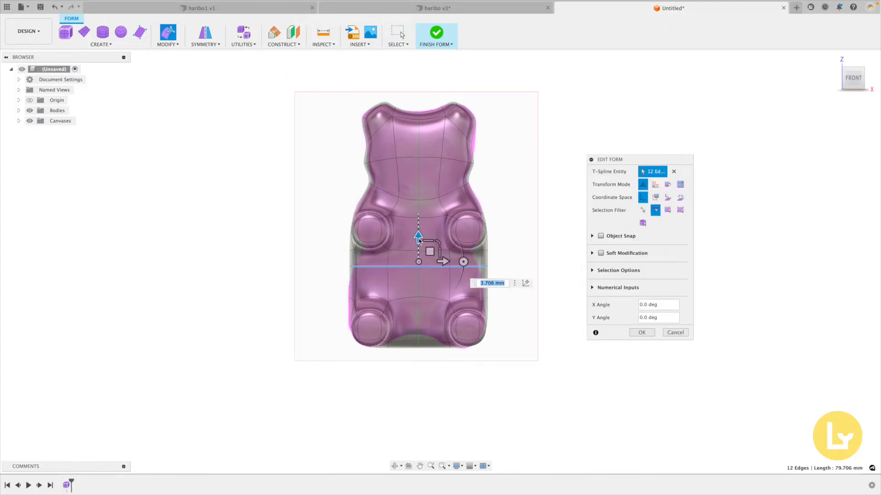
drag(438, 252, 420, 234)
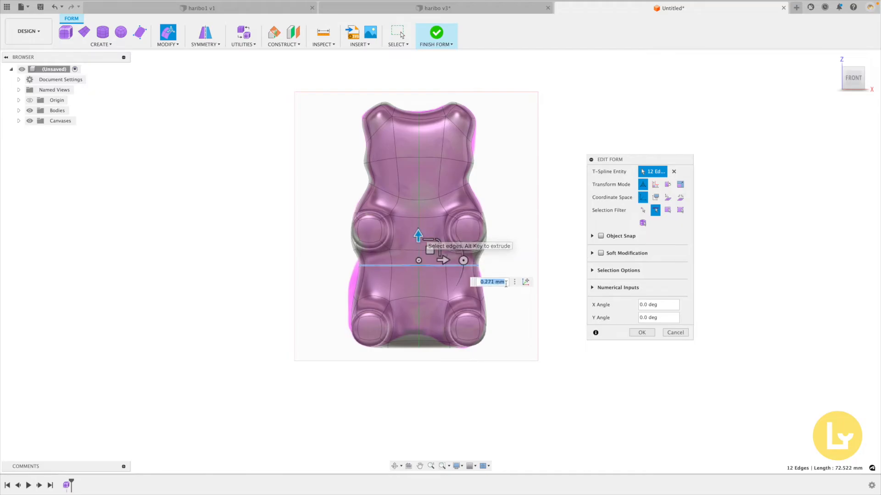
click(639, 334)
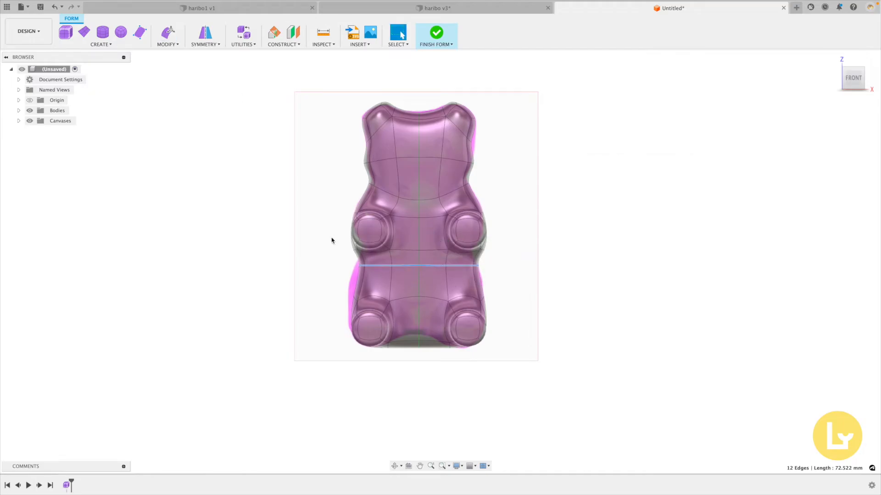
Step: Check the body in box display mode and return it to smooth display
click(245, 40)
click(244, 58)
drag(795, 159, 656, 142)
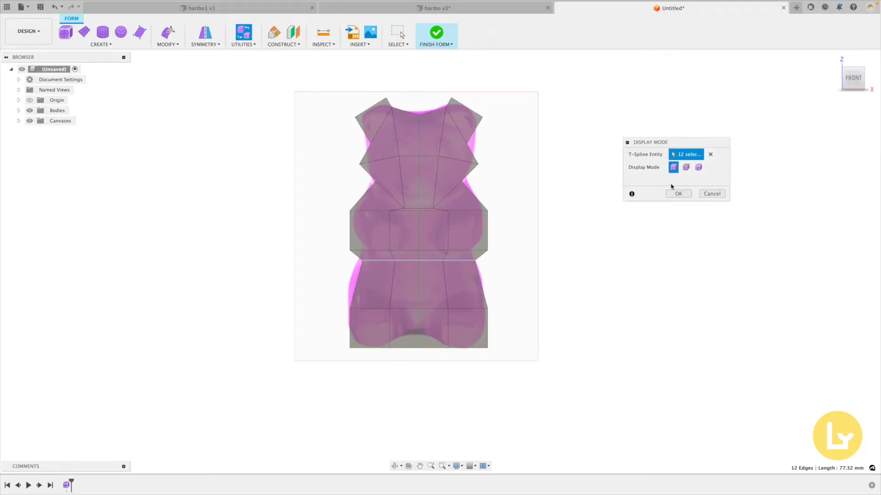
click(699, 168)
click(679, 194)
Step: Move the sides of the lower body outward and raise the edge ring above the legs to match the canvas
click(169, 32)
drag(315, 279, 367, 367)
drag(382, 321, 378, 320)
drag(328, 274, 501, 334)
drag(418, 281, 376, 275)
click(313, 244)
drag(332, 198, 398, 233)
click(514, 226)
Step: Shorten the limbs by moving the protruding ends slightly back toward the body in the left view
shift+scroll(317, 151, left, 10)
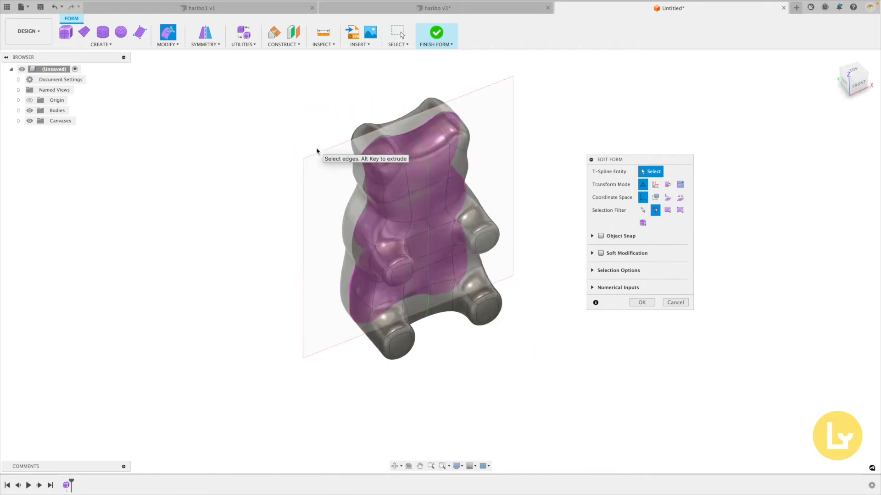
shift+scroll(317, 152, left, 8)
click(858, 86)
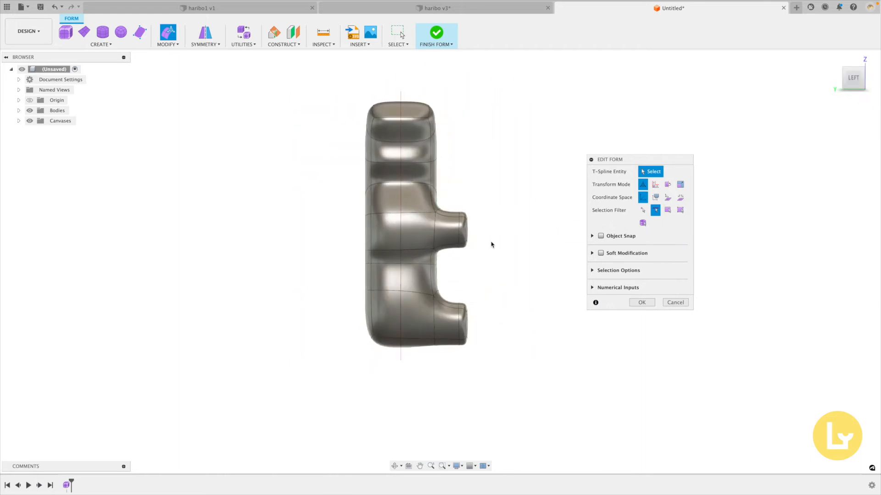
drag(472, 299, 484, 361)
drag(442, 277, 438, 278)
Step: Raise the edge rings along the upper sides of the arms and legs slightly in the left view
click(322, 207)
drag(322, 207, 601, 243)
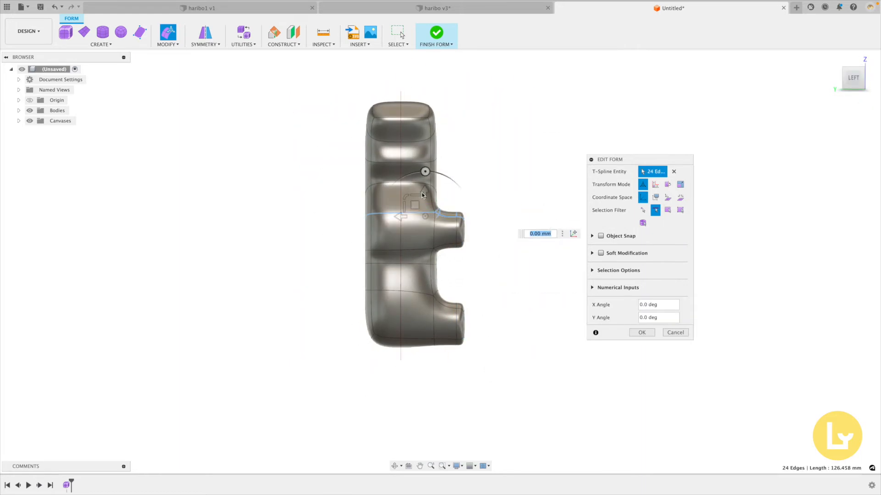
drag(425, 189, 425, 184)
drag(335, 274, 485, 325)
drag(426, 276, 426, 271)
Step: Move the inner edges of the arms and legs about 1.6 mm toward the body's centre in the front view
shift+scroll(522, 244, right, 15)
click(853, 78)
drag(374, 205, 402, 354)
drag(409, 277, 415, 278)
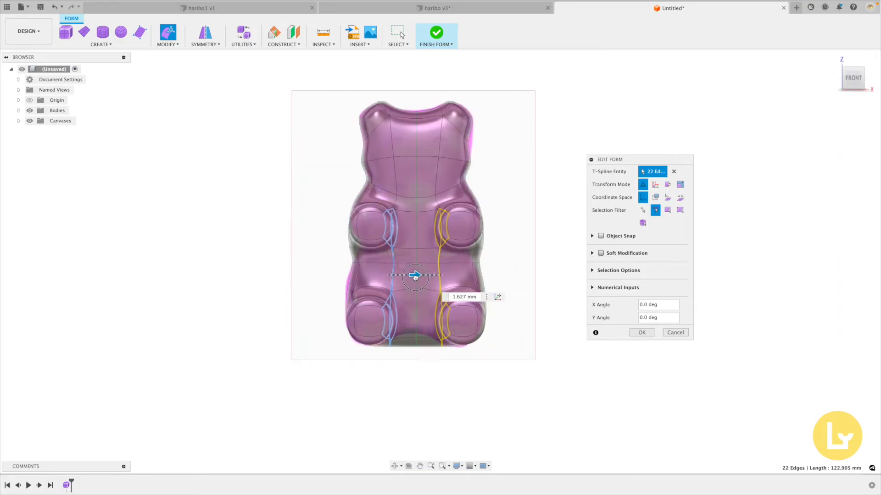
click(806, 94)
Step: Shift the front portions of the arms and legs toward the body's centre in the top view
click(856, 64)
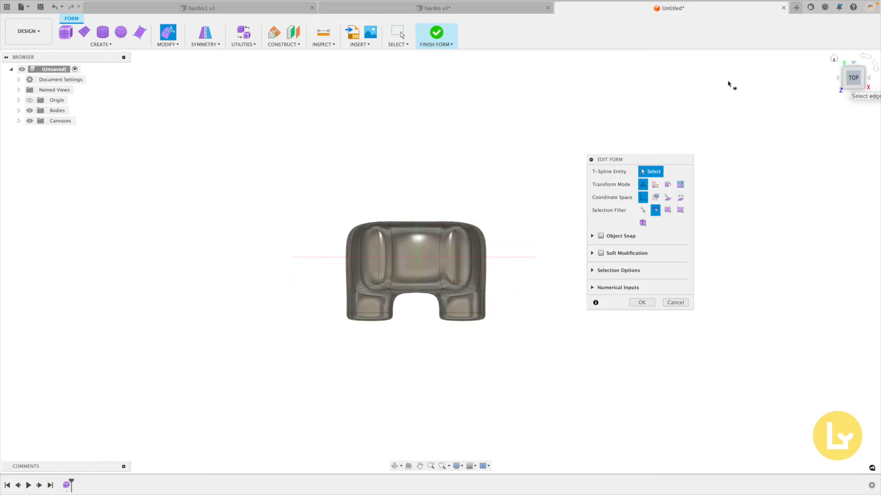
drag(324, 299, 407, 317)
drag(318, 271, 406, 302)
drag(404, 292, 409, 293)
drag(348, 305, 407, 331)
drag(406, 317, 408, 317)
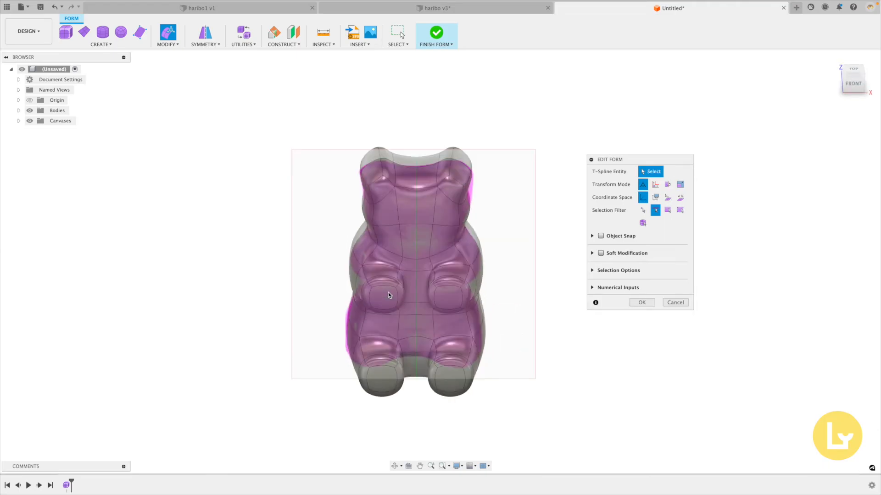
Step: Scale down the end faces of the arm and leg in Local Per Entity coordinate space to round the paws
click(384, 294)
shift+click(380, 346)
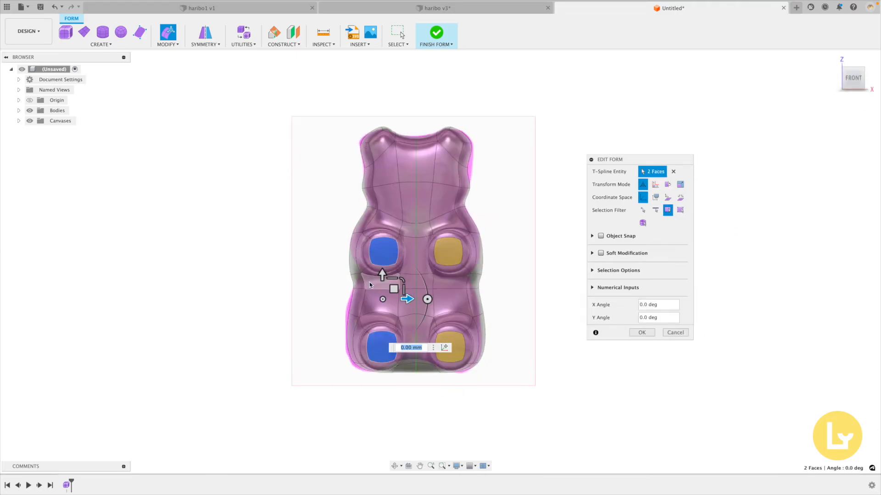
click(680, 197)
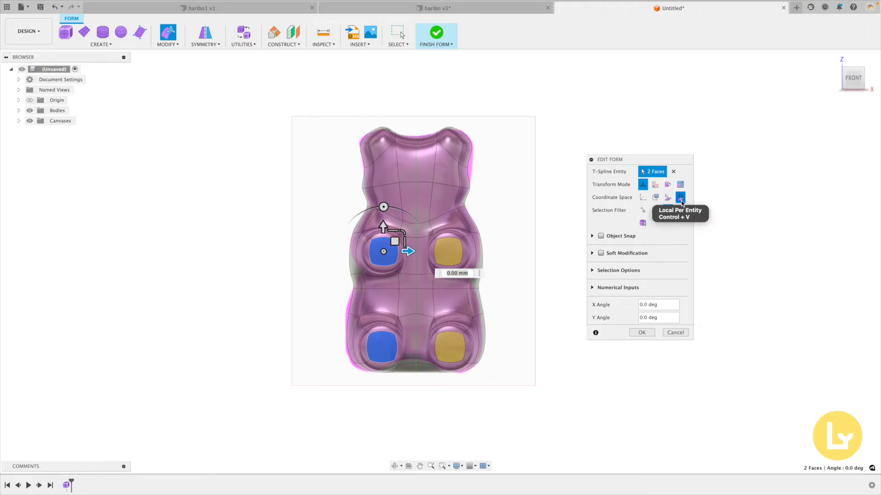
drag(404, 231, 403, 232)
click(271, 259)
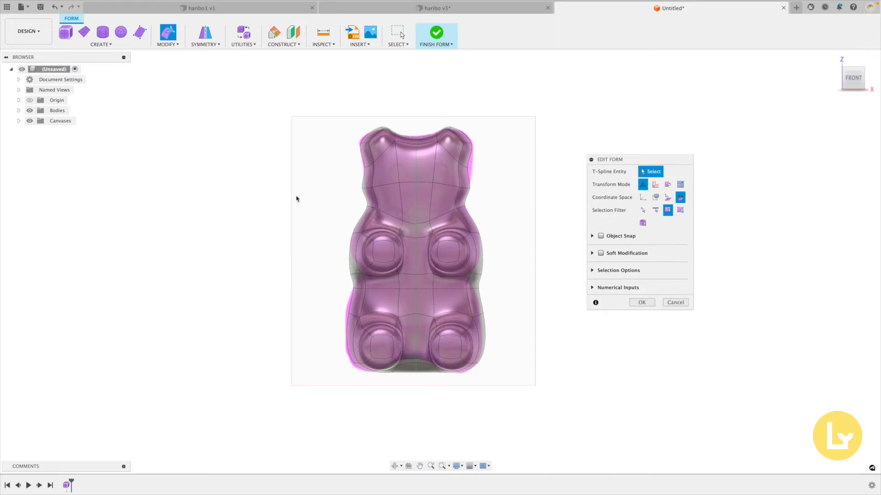
Step: Extrude the two central faces of the lower head forward in World Space to start the snout
shift+scroll(297, 199, up, 10)
shift+scroll(297, 199, up, 4)
shift+scroll(297, 199, down, 10)
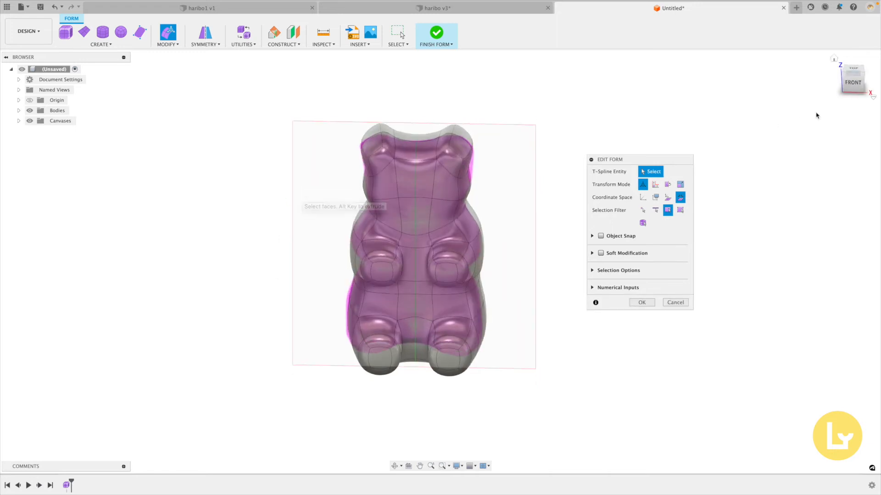
click(853, 81)
click(424, 179)
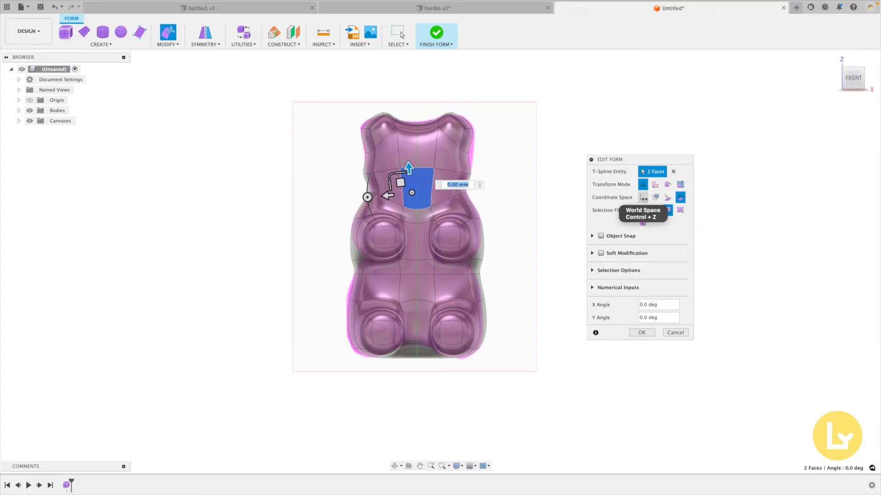
click(644, 198)
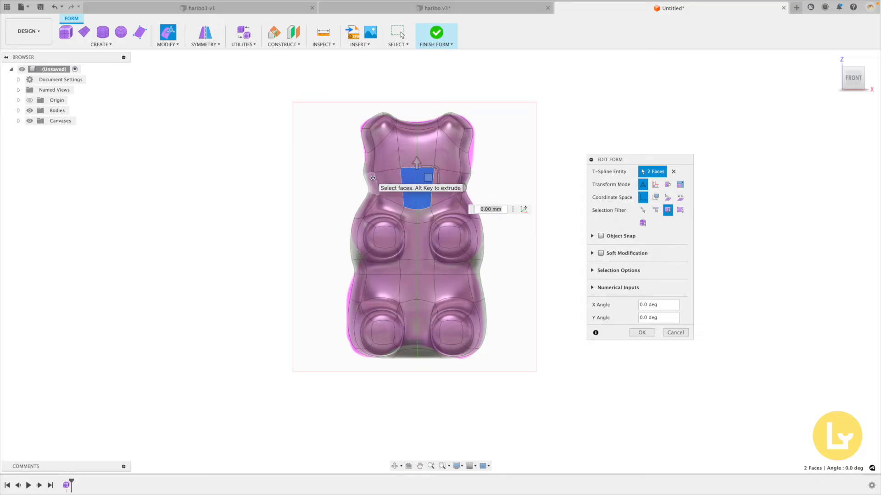
shift+scroll(373, 178, left, 10)
shift+scroll(373, 178, left, 3)
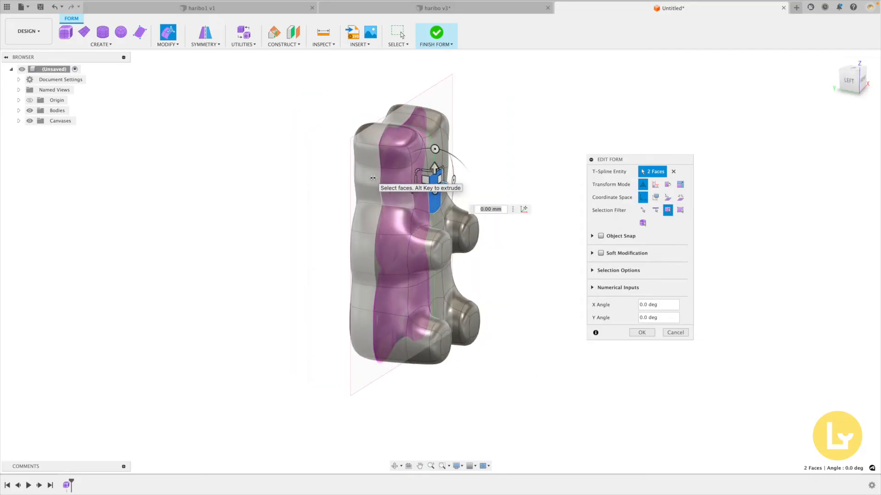
alt+drag(412, 189, 423, 190)
Step: Tilt the extruded snout faces slightly in the left view
click(852, 84)
drag(458, 136, 455, 136)
click(457, 158)
click(483, 145)
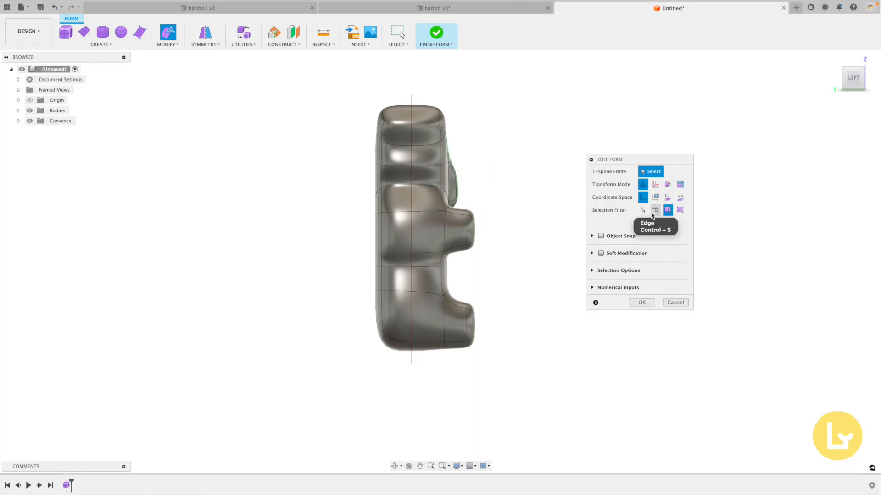
Step: Move the snout's lower edges back toward the head and its upper front edges about 2.3 mm down
click(656, 211)
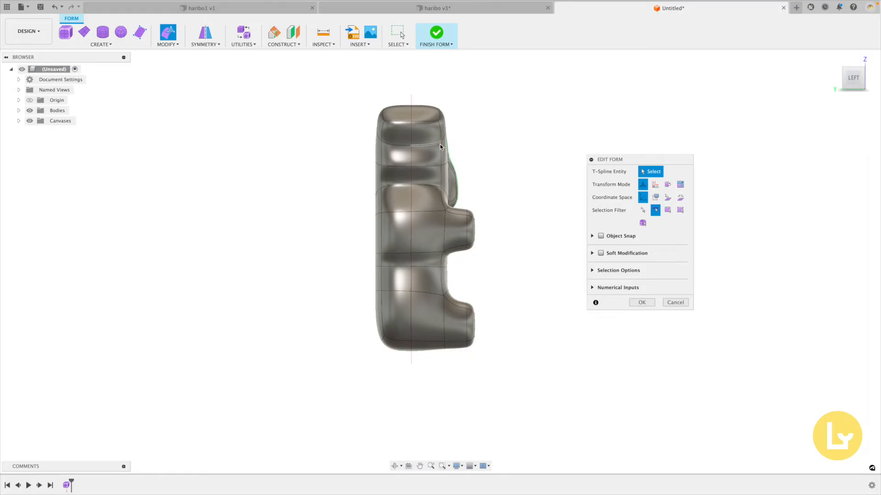
click(453, 158)
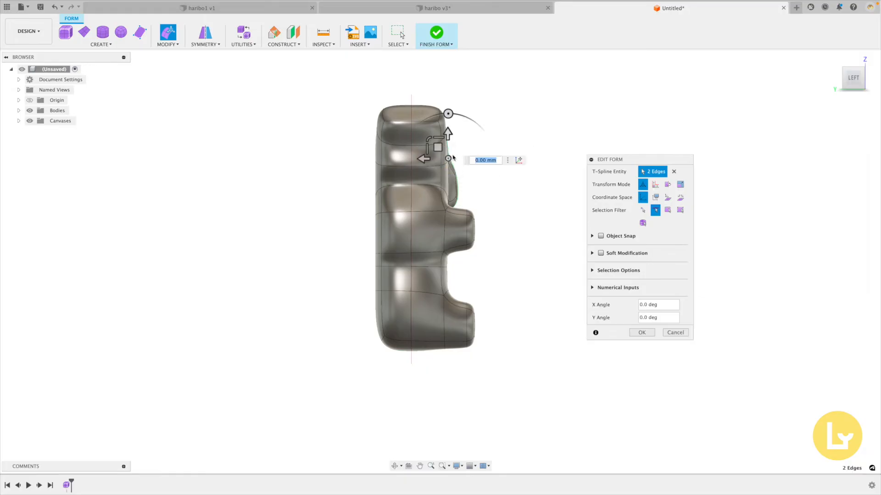
drag(436, 175, 468, 206)
drag(435, 198, 429, 197)
drag(453, 143, 470, 182)
drag(454, 136, 454, 161)
shift+scroll(569, 115, right, 10)
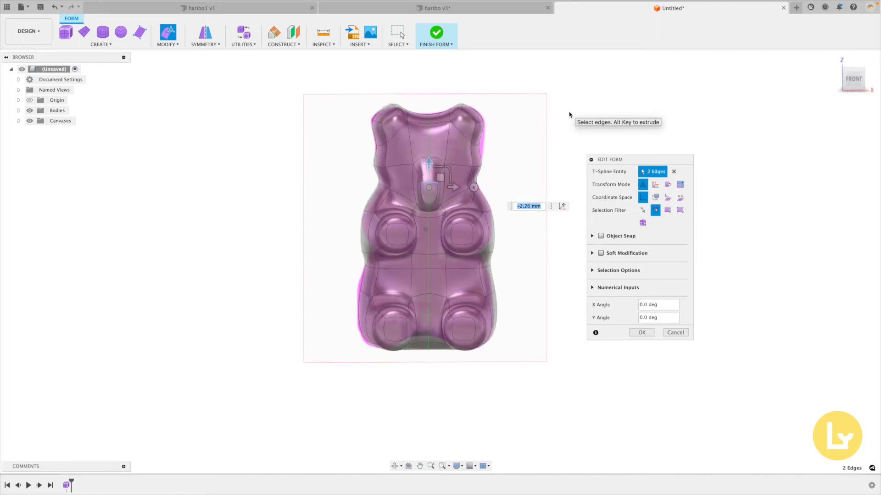
Step: Adjust the front faces of the snout in the front view and finish the form edit
click(852, 79)
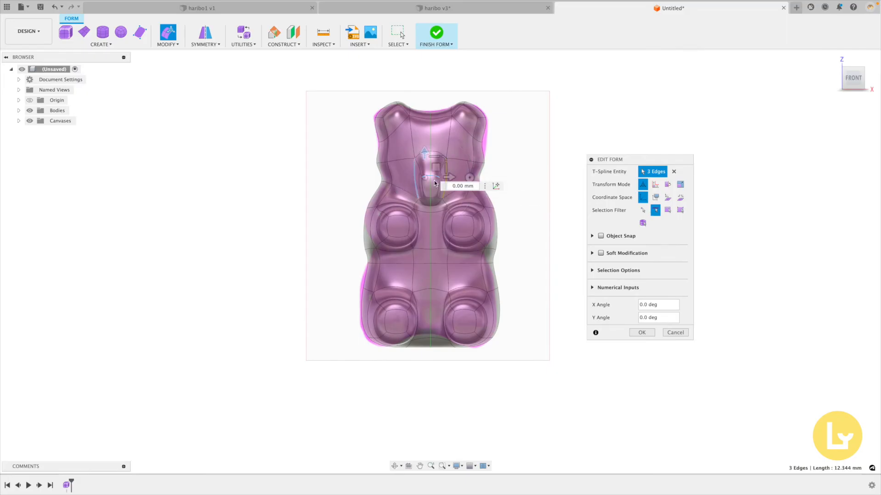
click(667, 210)
click(427, 188)
shift+click(426, 188)
drag(427, 157, 429, 174)
click(655, 210)
click(642, 210)
click(430, 208)
click(349, 191)
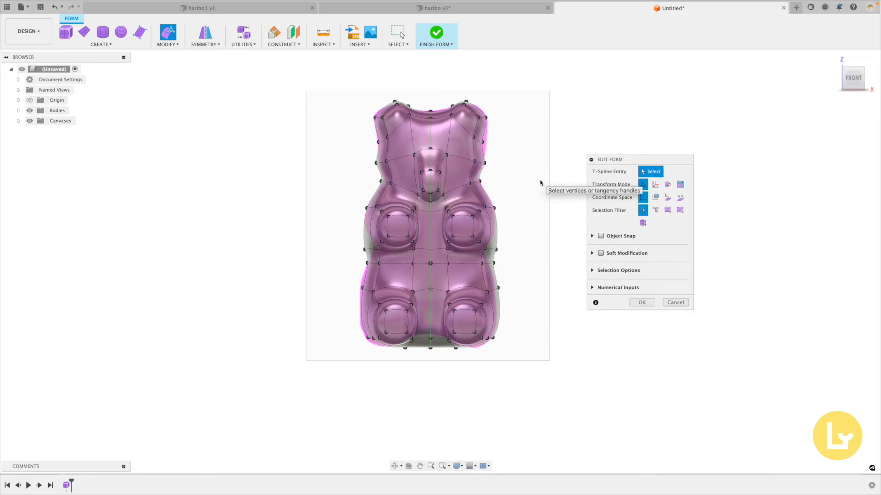
click(647, 305)
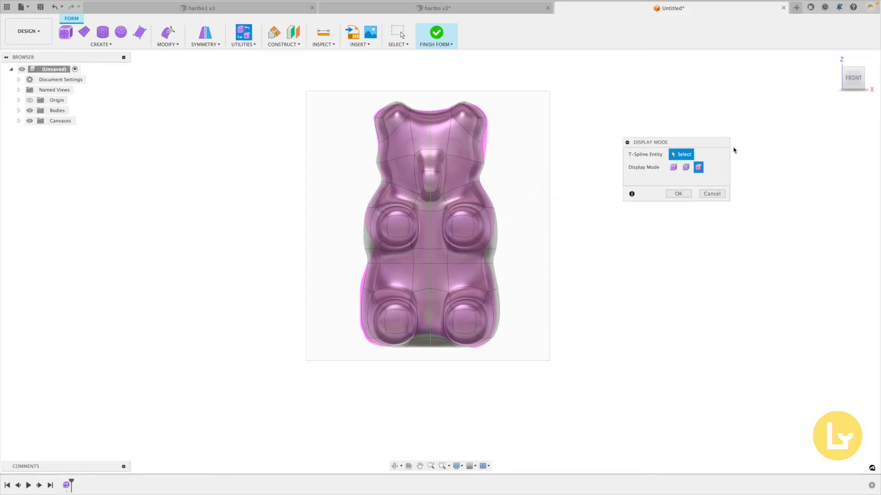
Step: Switch the T-spline body to box display mode
click(673, 167)
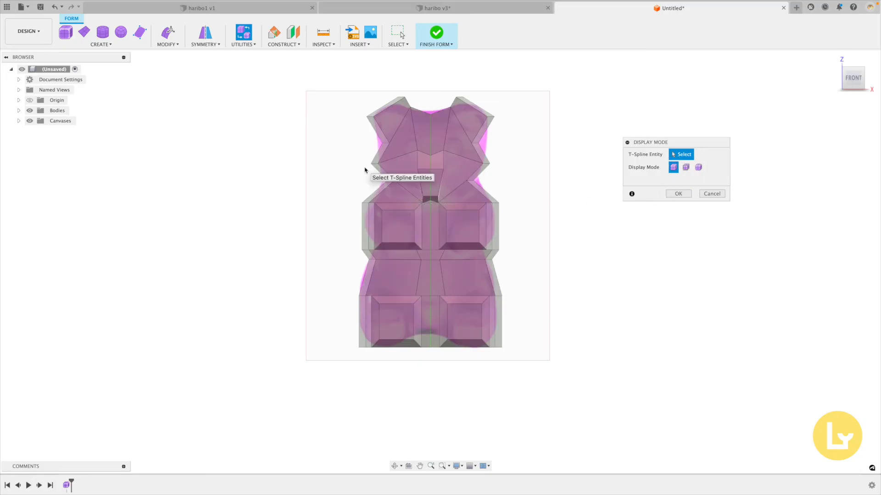
shift+middle_drag(365, 169, 388, 178)
click(678, 193)
Step: Shorten the snout by moving its lower edges upward on the box-display cage
click(168, 32)
click(655, 211)
shift+middle_drag(450, 194, 427, 207)
click(427, 208)
drag(427, 183, 428, 165)
double_click(432, 175)
click(433, 176)
shift+click(428, 158)
key(super+z)
click(429, 158)
shift+click(430, 175)
click(854, 79)
Step: Reposition the snout's corner vertices in the front view to widen the muzzle, and leave the form edit
click(643, 211)
click(420, 196)
click(416, 167)
click(428, 192)
shift+click(428, 198)
click(548, 97)
click(416, 148)
mouse_move(415, 121)
mouse_down()
mouse_move(418, 148)
mouse_move(428, 131)
mouse_up()
click(518, 132)
click(430, 154)
drag(357, 153, 396, 161)
click(566, 201)
key(Escape)
Step: Return the body to smooth display and move the ears' top edges about 1.4 mm outward and 0.9 mm down
click(392, 121)
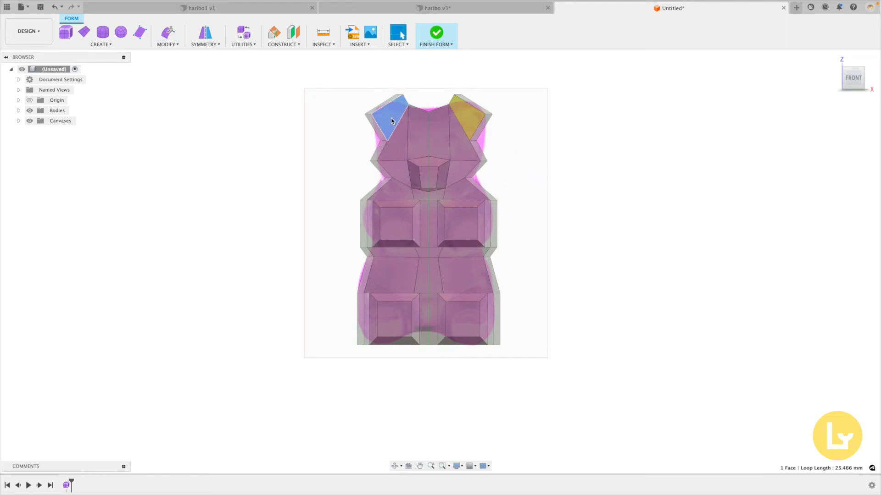
key(alt+3)
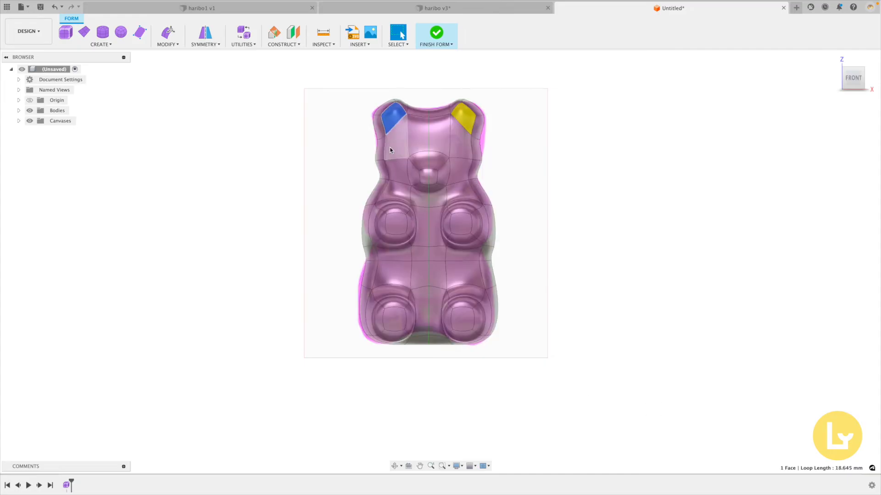
click(168, 33)
click(655, 211)
click(383, 72)
click(397, 103)
drag(405, 91, 400, 95)
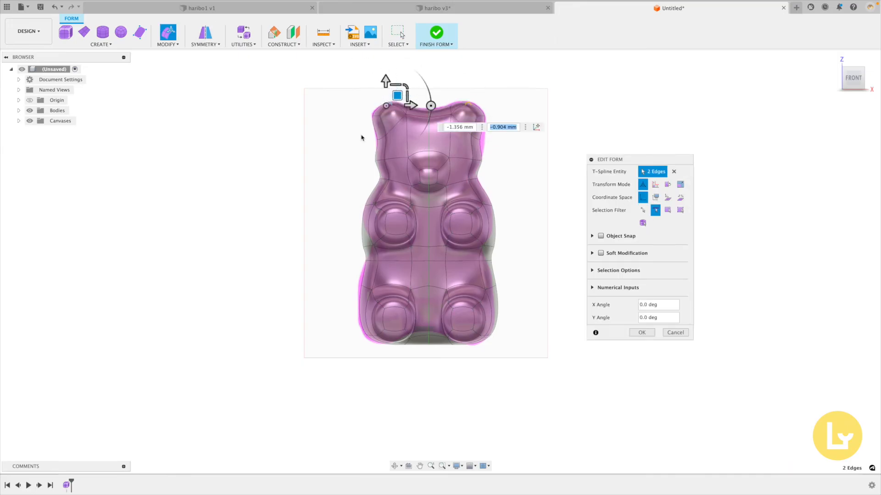
Step: Pull the side edges of the head and hips outward toward the canvas outline and raise the bottom edge between the legs
click(362, 137)
click(377, 139)
drag(389, 129, 386, 122)
click(331, 148)
click(360, 285)
drag(376, 275, 370, 271)
click(431, 340)
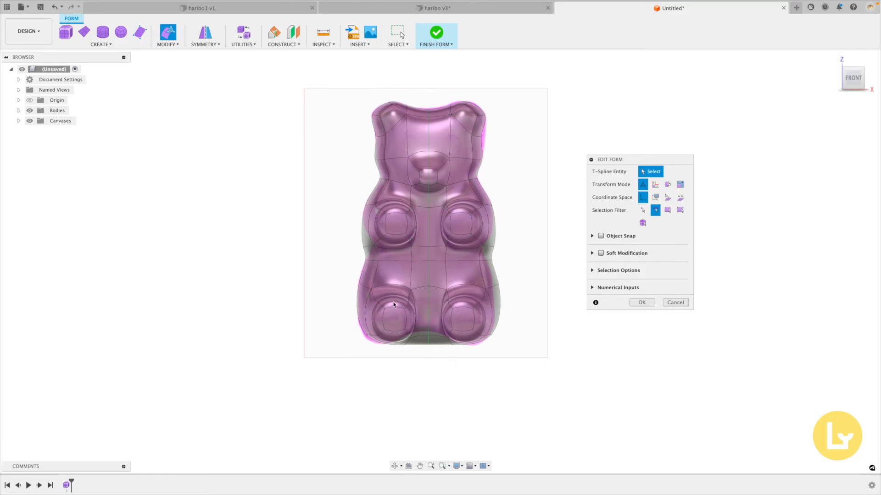
click(428, 337)
click(343, 246)
drag(344, 222, 390, 253)
drag(403, 243, 372, 205)
click(345, 246)
key(z)
Step: Move the waist's side edges inward and up, and shift the outer arm edges slightly inward to match the canvas
click(366, 247)
click(365, 259)
drag(376, 247, 384, 229)
click(336, 246)
click(364, 203)
click(364, 189)
click(366, 202)
drag(375, 190, 379, 189)
click(341, 218)
Step: Shift the belly's side vertex at waist height about 2.6 mm toward the center and accept the form edit
click(377, 258)
drag(402, 258, 403, 258)
click(318, 256)
key(x)
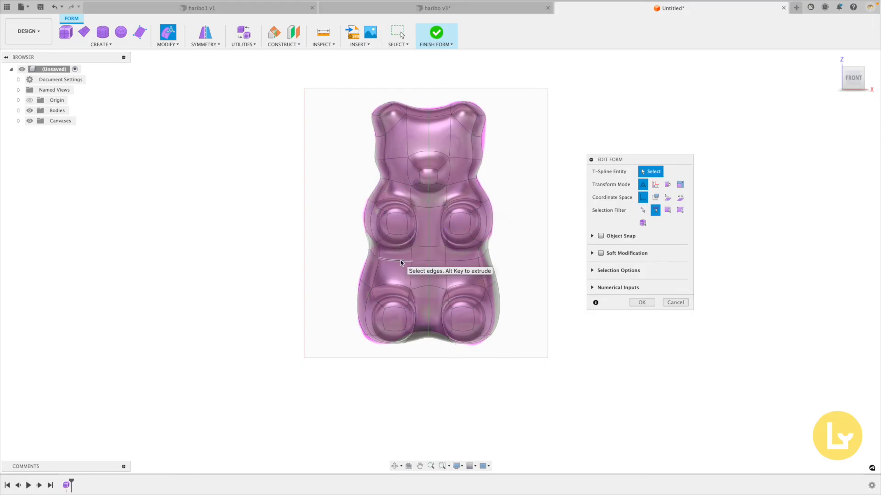
click(643, 210)
click(379, 258)
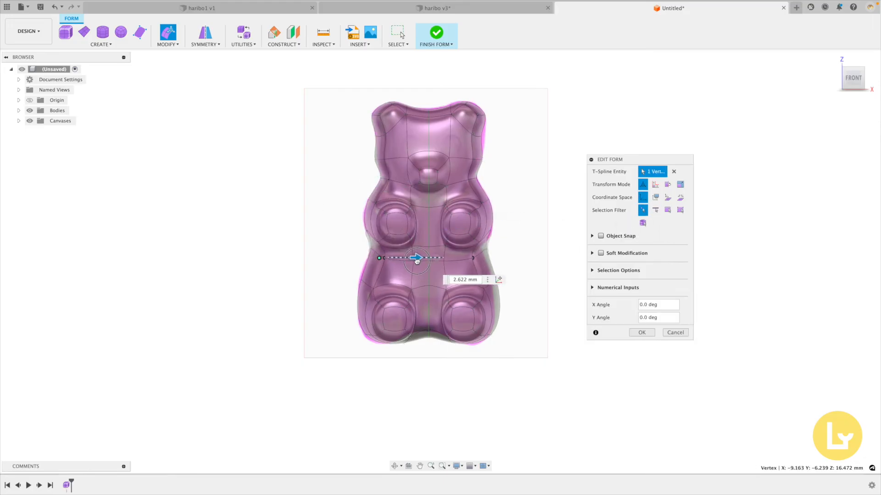
click(328, 252)
click(535, 175)
click(639, 303)
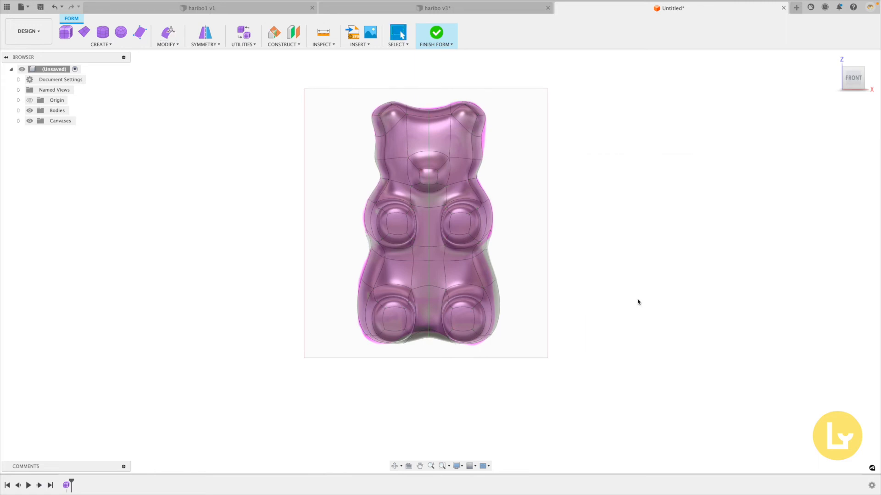
Step: Raise the center edges of the neck line on the bear's back in the back view
shift+scroll(516, 177, left, 15)
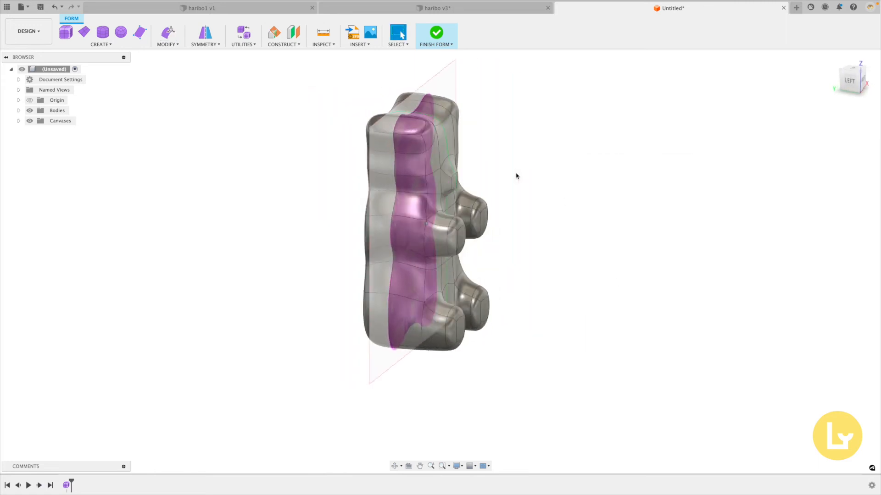
shift+scroll(516, 176, left, 4)
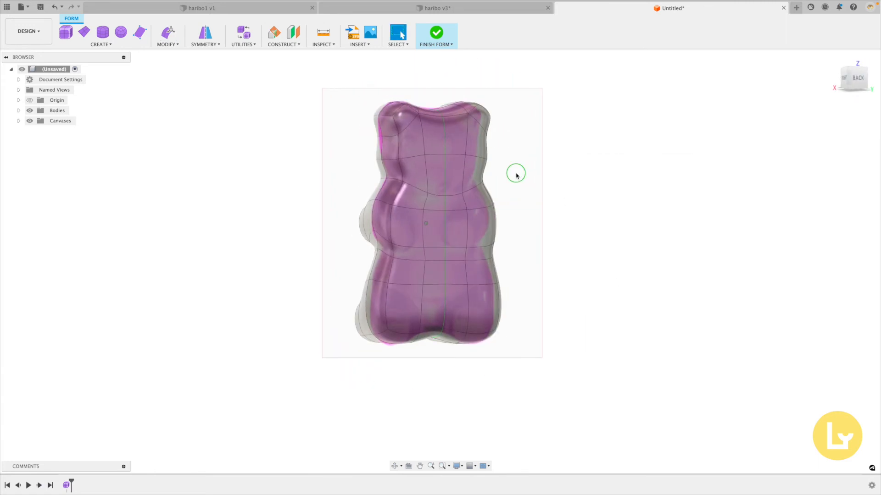
right_drag(497, 177, 487, 178)
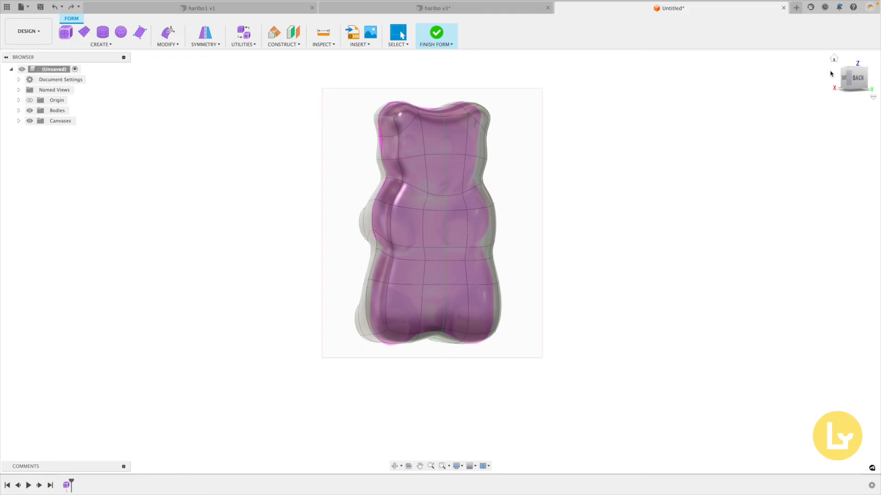
click(859, 83)
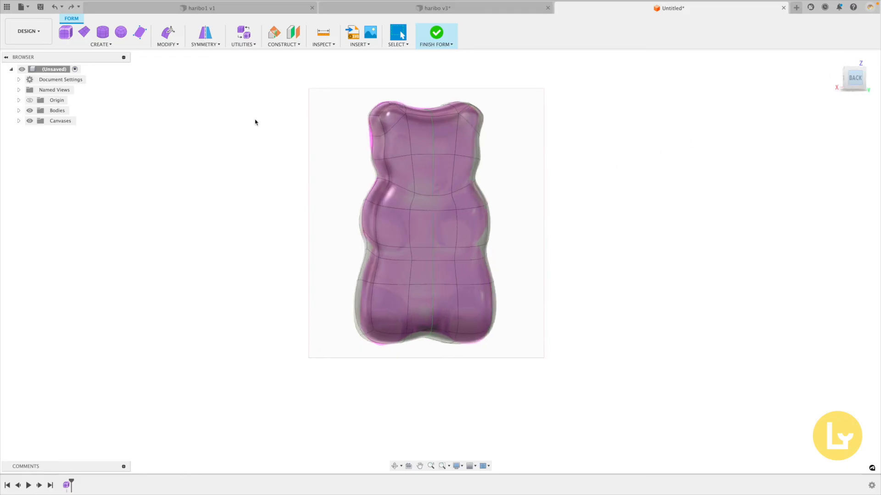
click(167, 32)
click(655, 210)
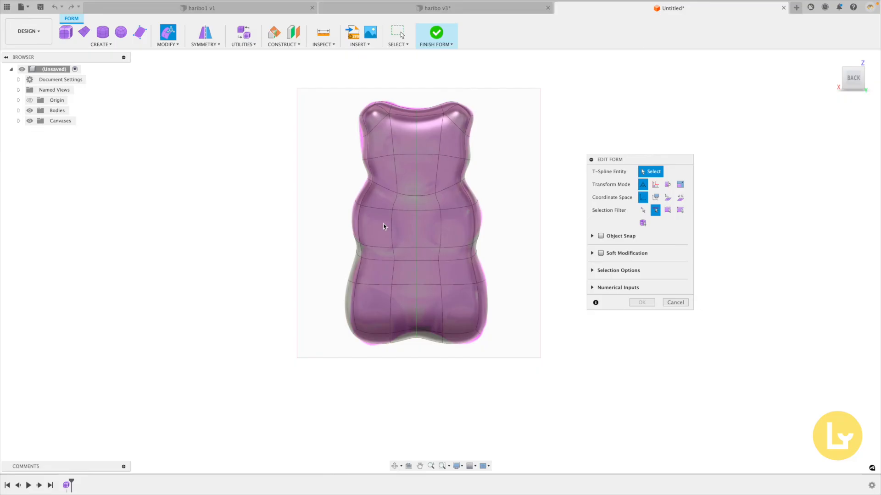
click(406, 193)
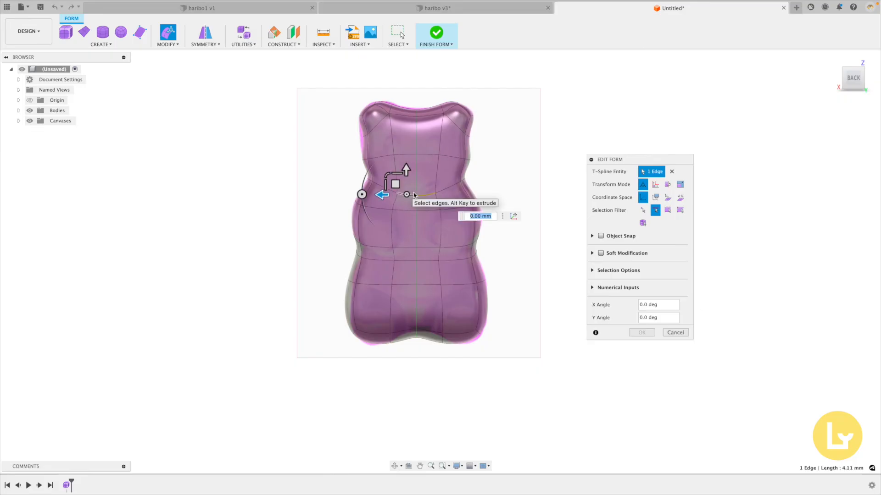
drag(416, 170, 413, 144)
click(284, 233)
Step: Lower the two center edges across the back of the head and accept the form edit
click(405, 151)
shift+click(426, 152)
click(303, 159)
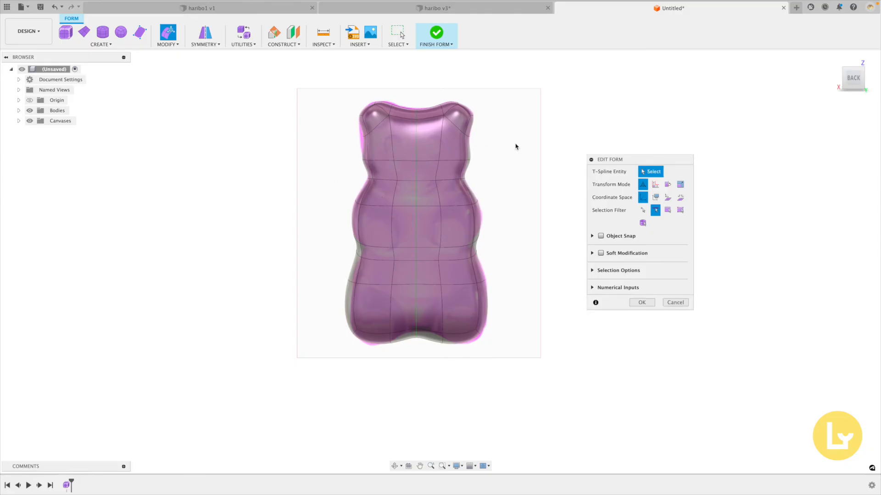
click(645, 211)
click(367, 135)
click(282, 141)
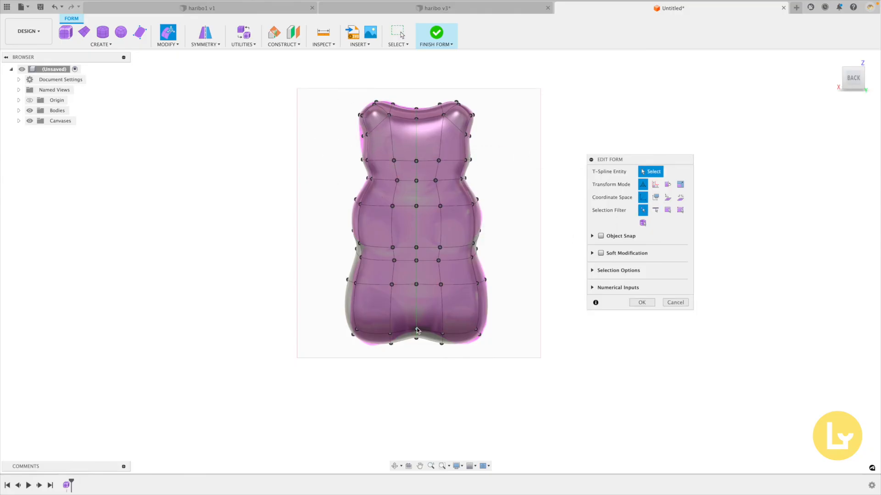
click(642, 303)
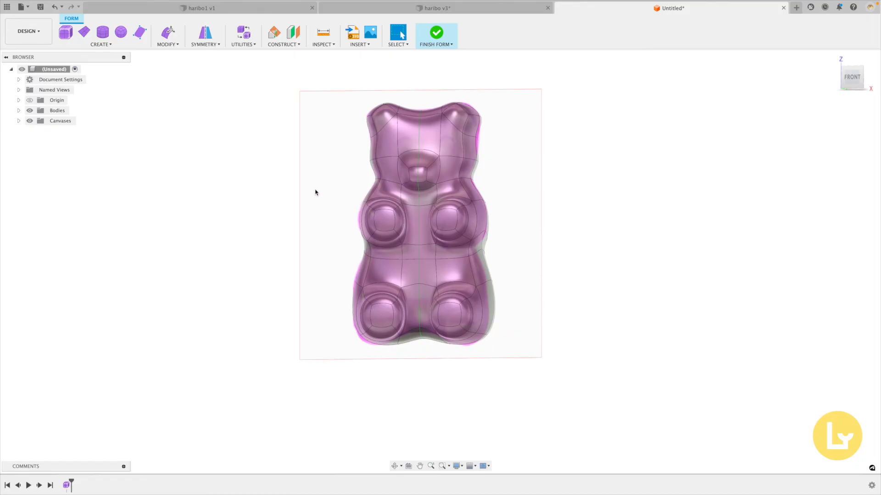
Step: Create an 8 mm diameter quadball with 2 span faces and no symmetry at one eye position on the face
shift+scroll(315, 193, left, 10)
shift+scroll(315, 193, right, 10)
shift+scroll(315, 193, left, 3)
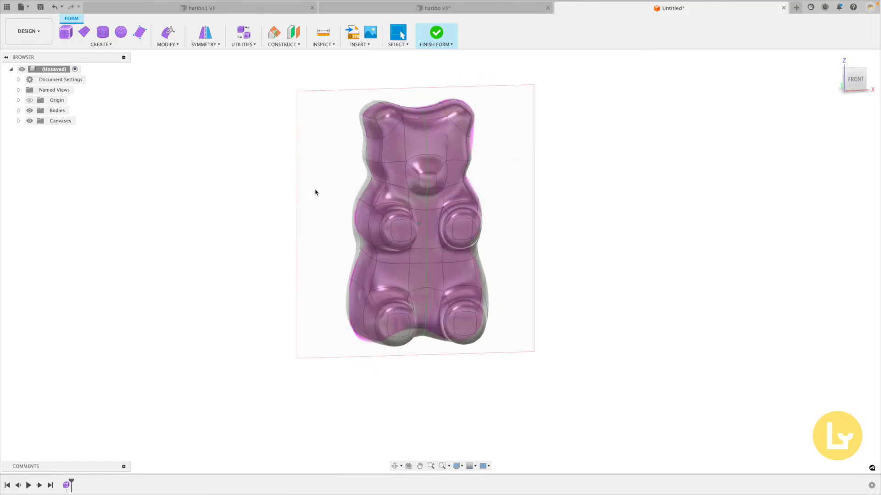
shift+scroll(315, 193, right, 3)
click(121, 31)
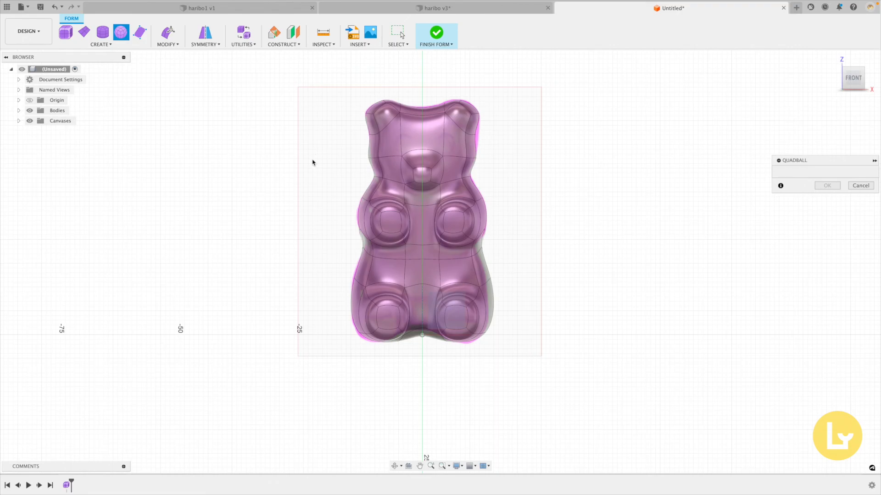
click(405, 145)
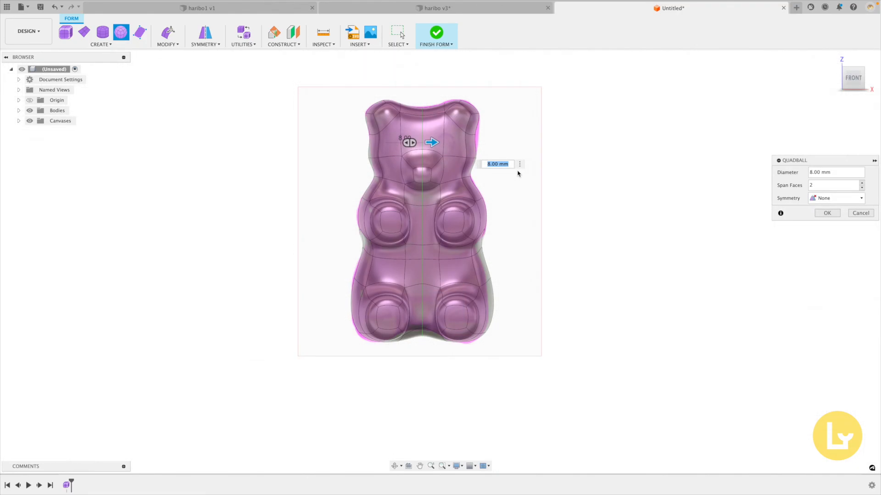
click(826, 214)
Step: Briefly hide the bear body to locate the quadball inside the head, and show the bear again
shift+scroll(373, 143, left, 5)
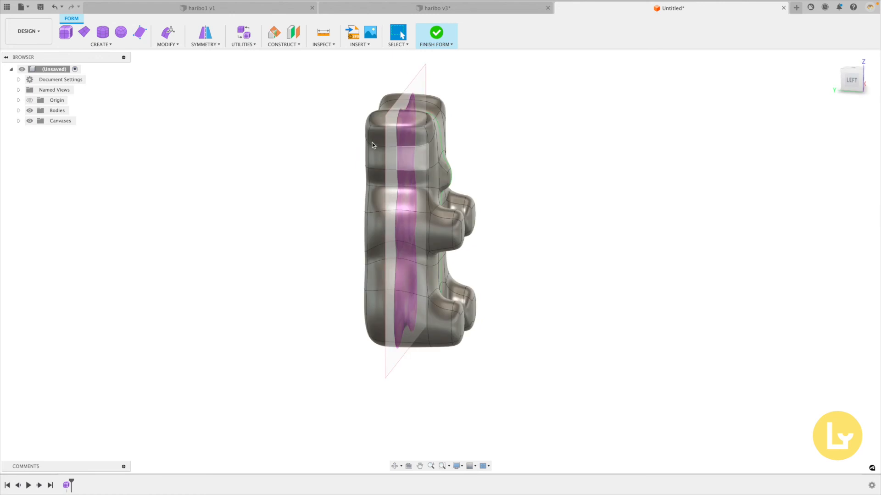
click(19, 111)
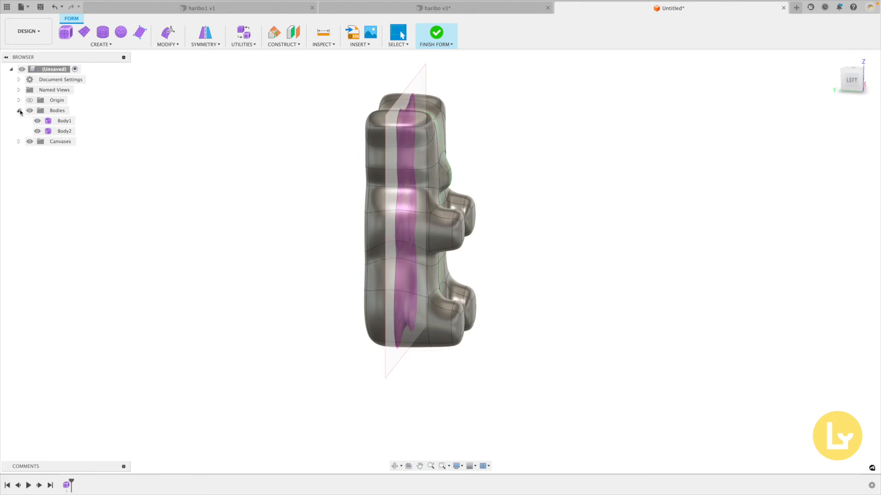
click(38, 121)
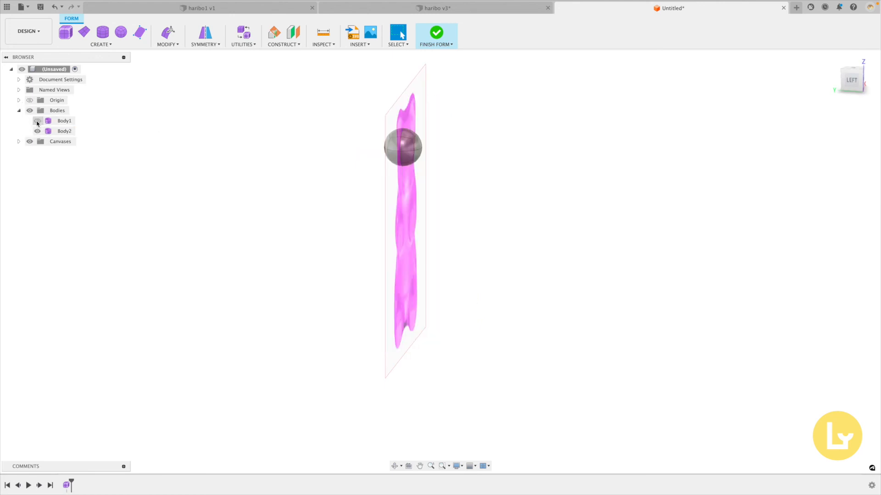
click(38, 120)
Step: Move the whole quadball body about 4.16 mm toward the front of the face with Edit Form and accept it
click(168, 35)
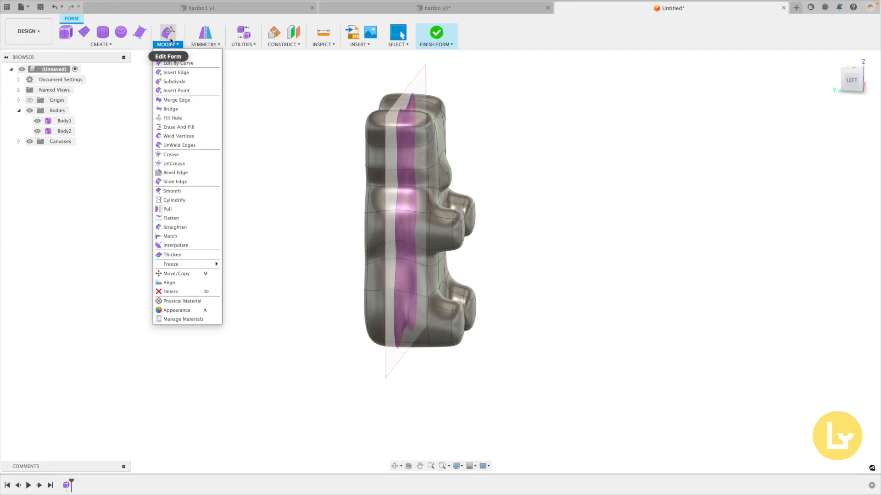
click(169, 57)
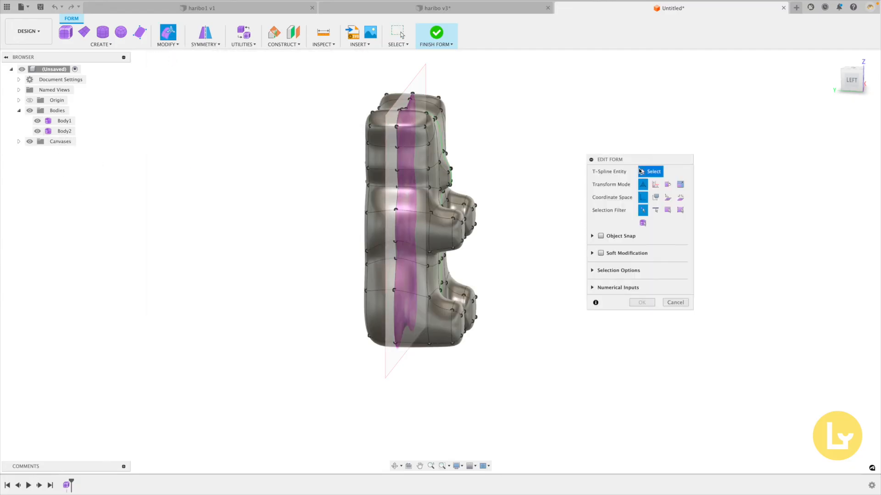
drag(626, 163, 590, 143)
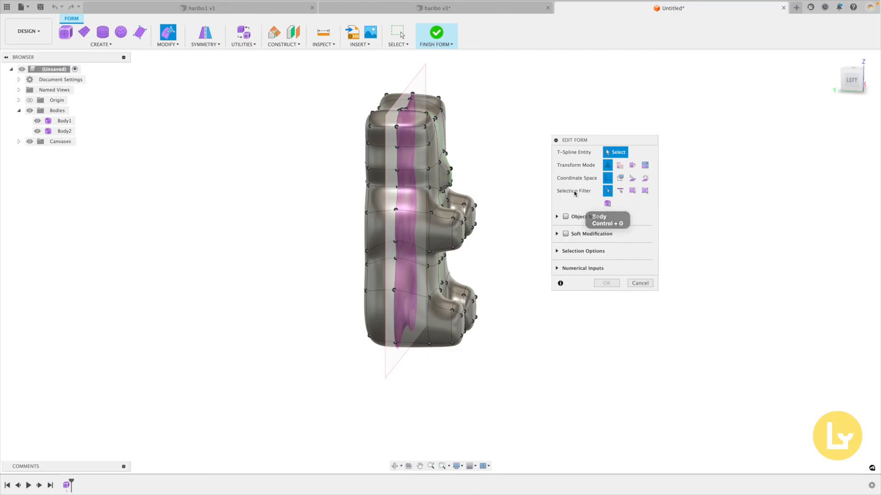
click(608, 203)
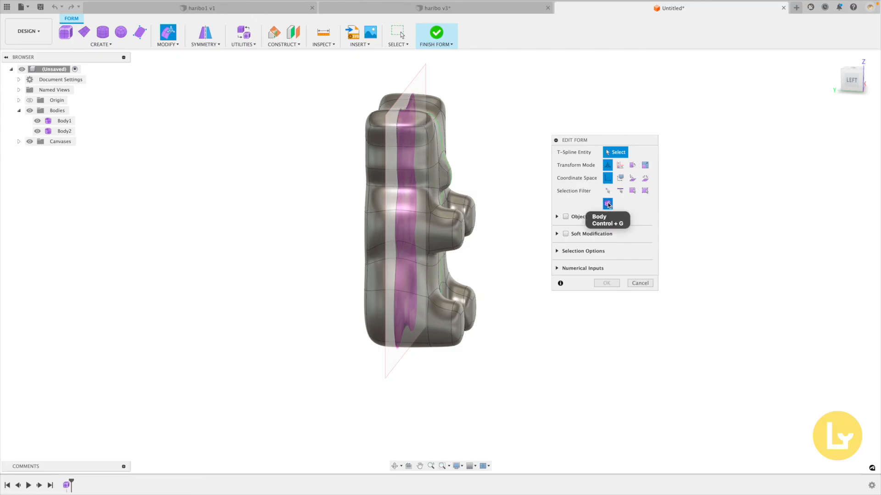
click(63, 132)
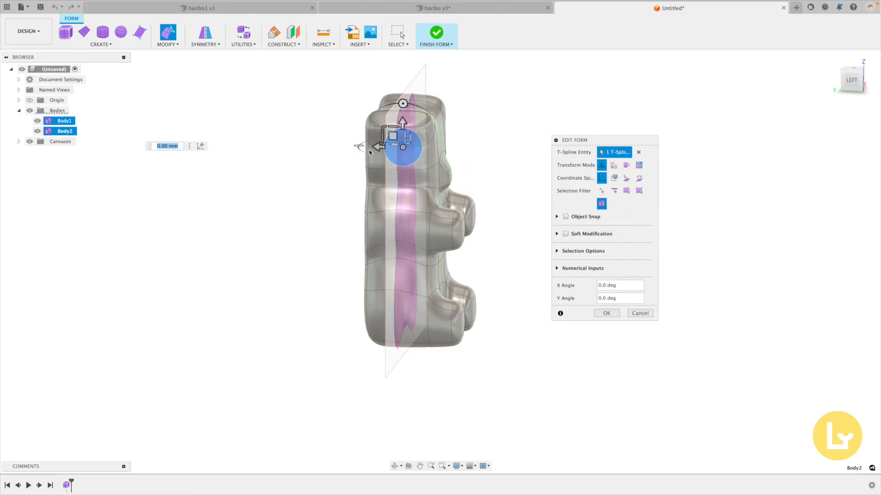
drag(381, 147, 400, 148)
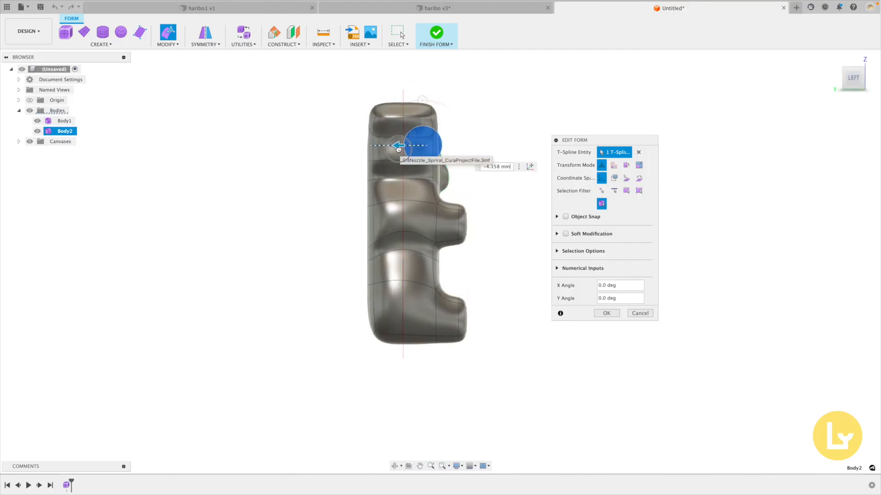
drag(398, 147, 399, 148)
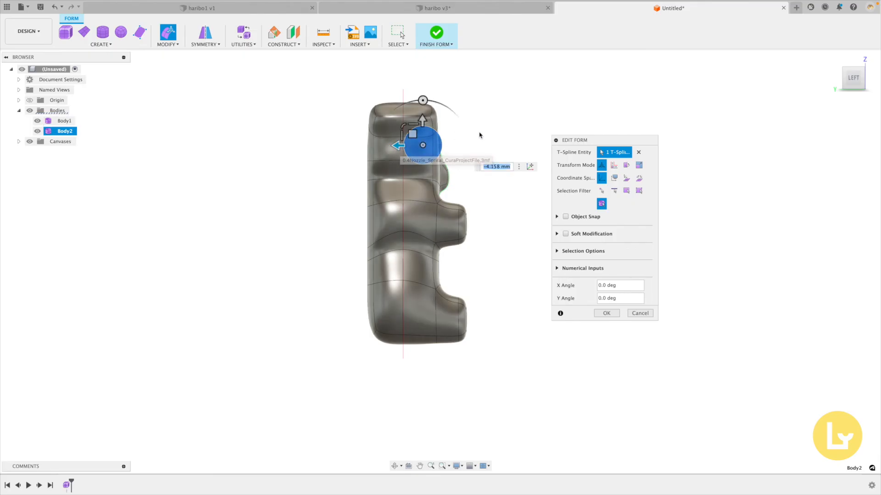
shift+scroll(480, 136, right, 10)
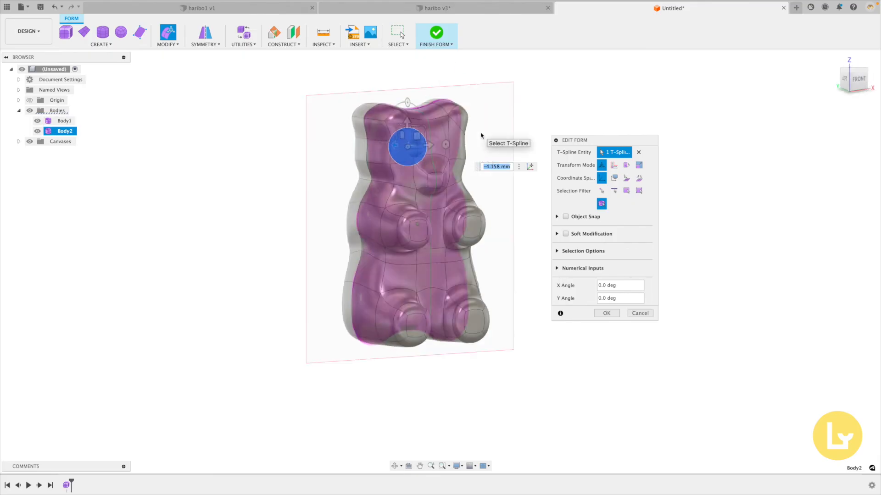
right_click(481, 136)
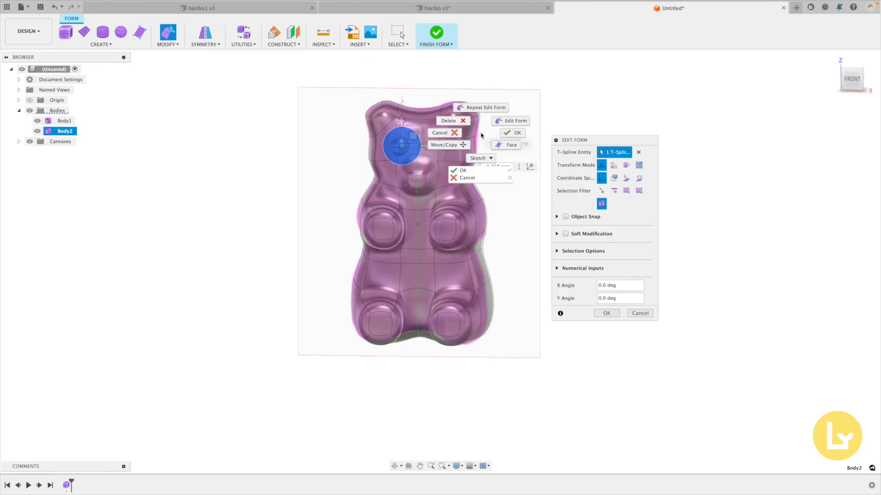
click(848, 80)
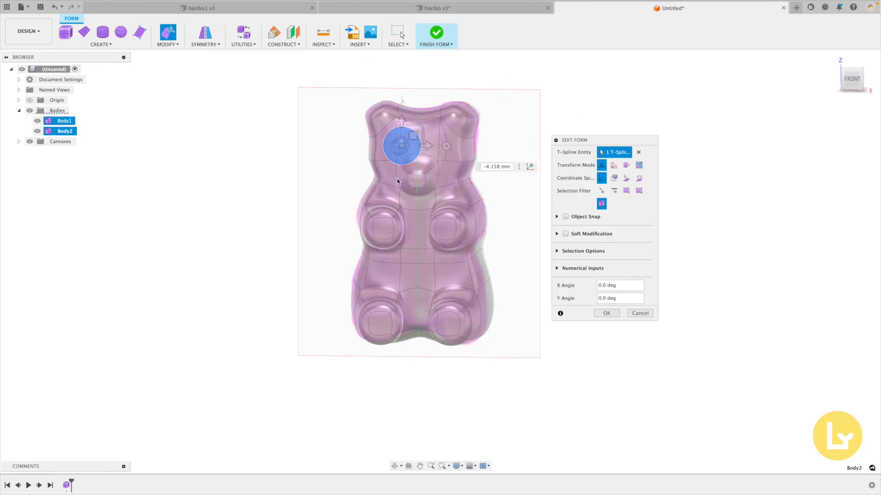
scroll(398, 134, up, 5)
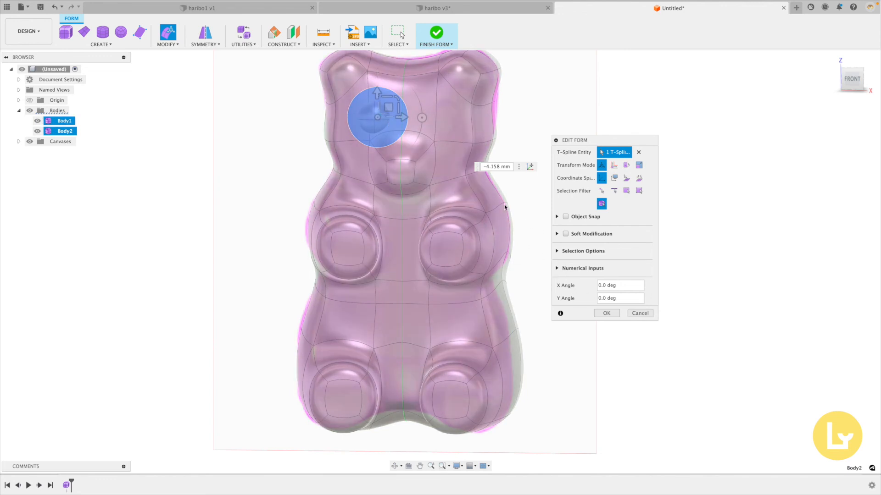
shift+scroll(330, 130, left, 10)
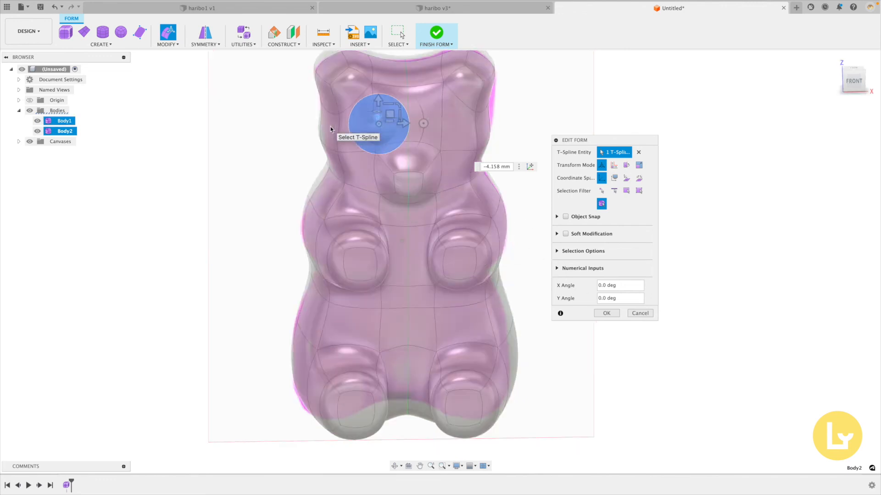
shift+scroll(331, 130, right, 10)
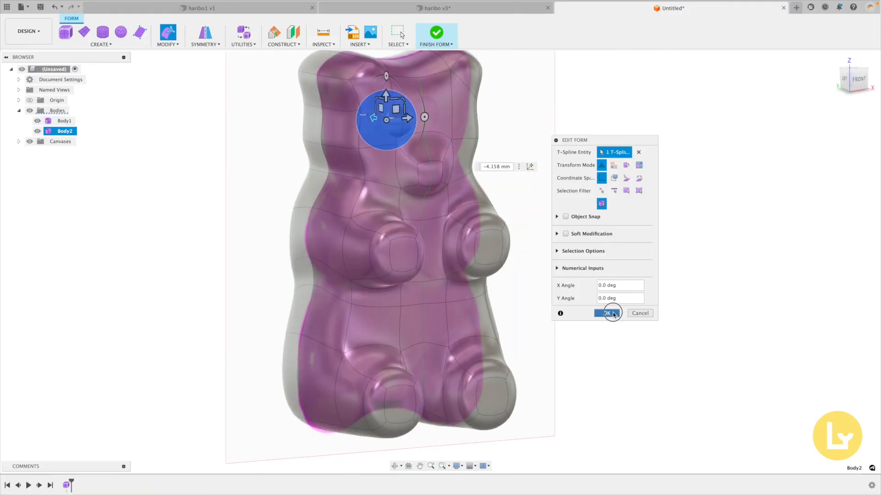
key(Return)
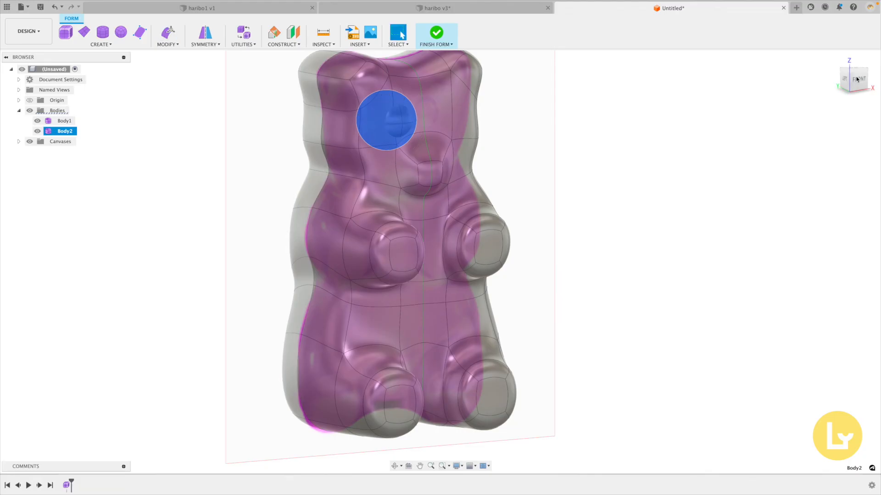
Step: Mirror-duplicate the quadball eye across the bear's vertical center plane to make the second eye, with Weld on and 0.01 mm tolerance
click(854, 79)
click(87, 220)
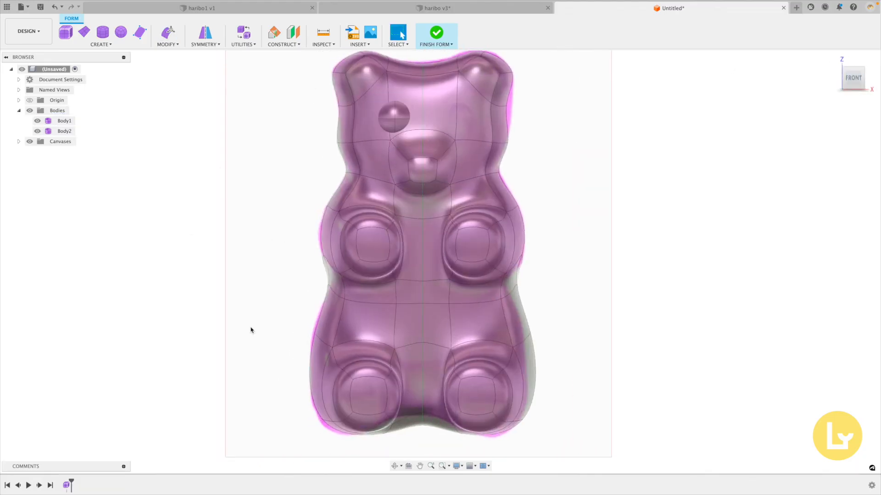
click(215, 46)
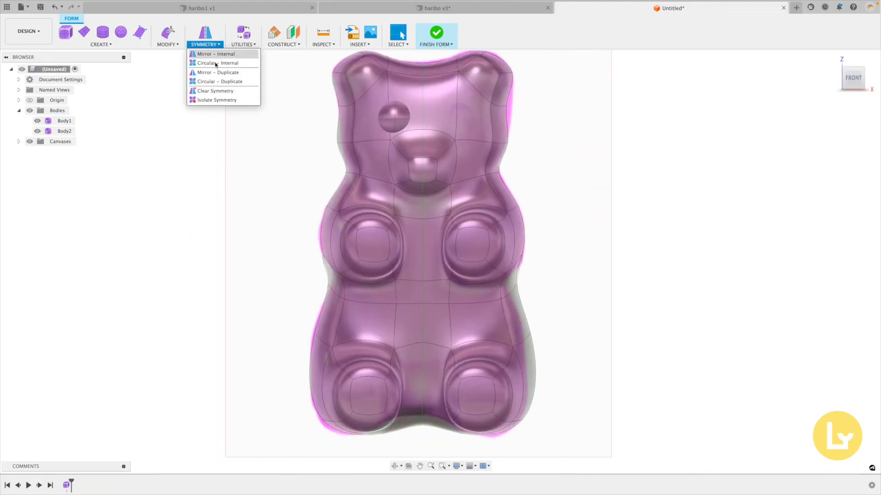
click(216, 73)
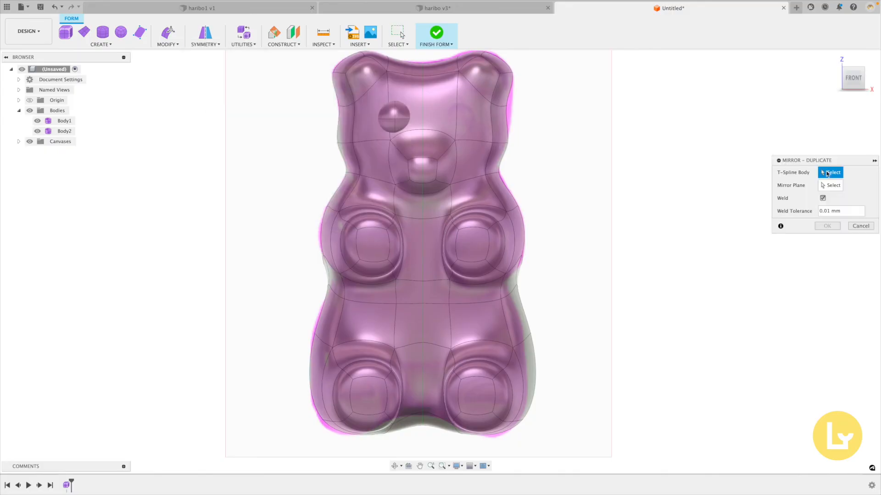
click(394, 115)
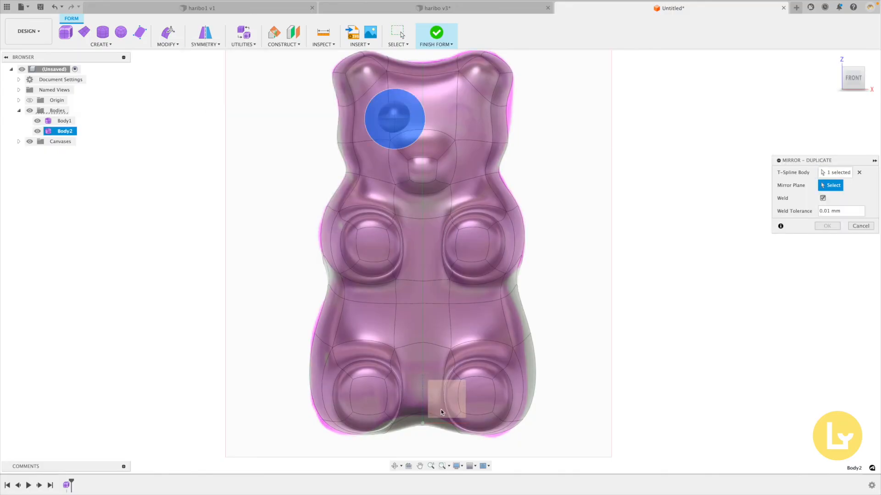
click(422, 399)
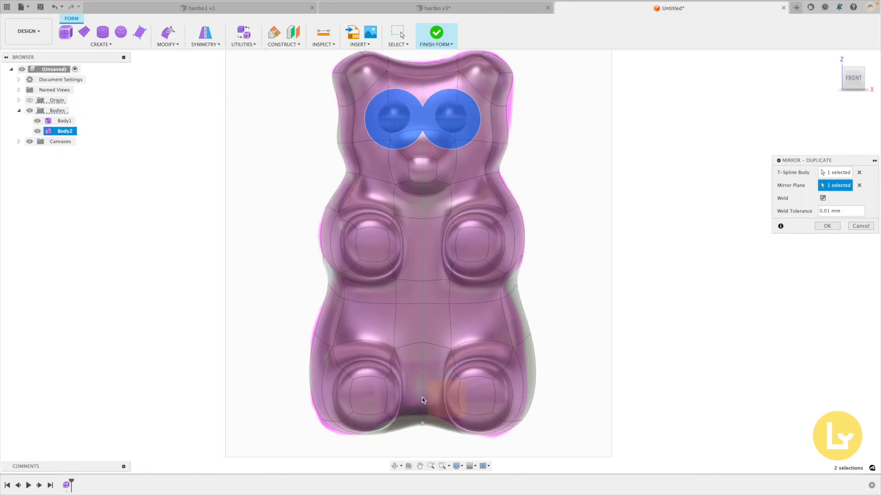
click(826, 226)
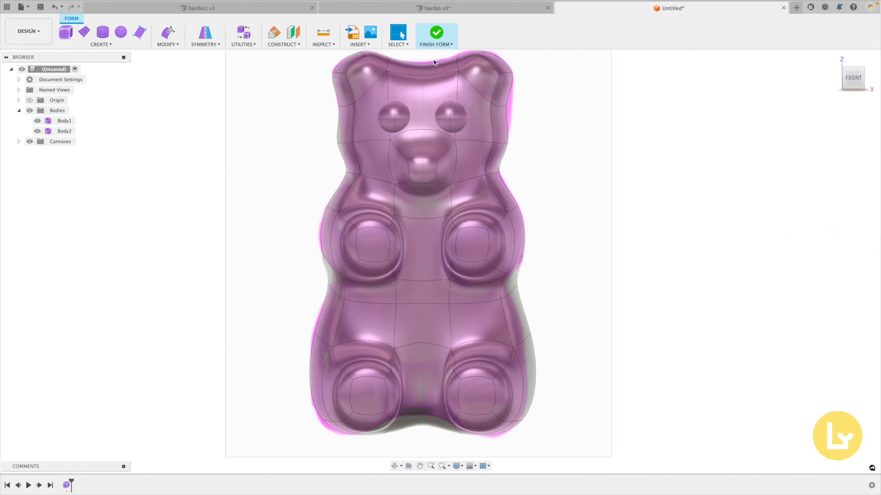
Step: Finish the form, with the canvases hidden and the bodies folder expanded
scroll(438, 236, down, 3)
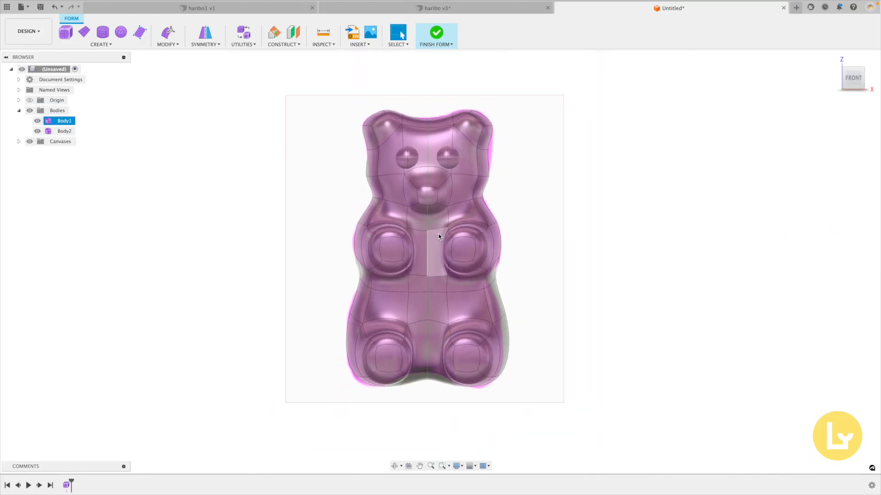
click(439, 34)
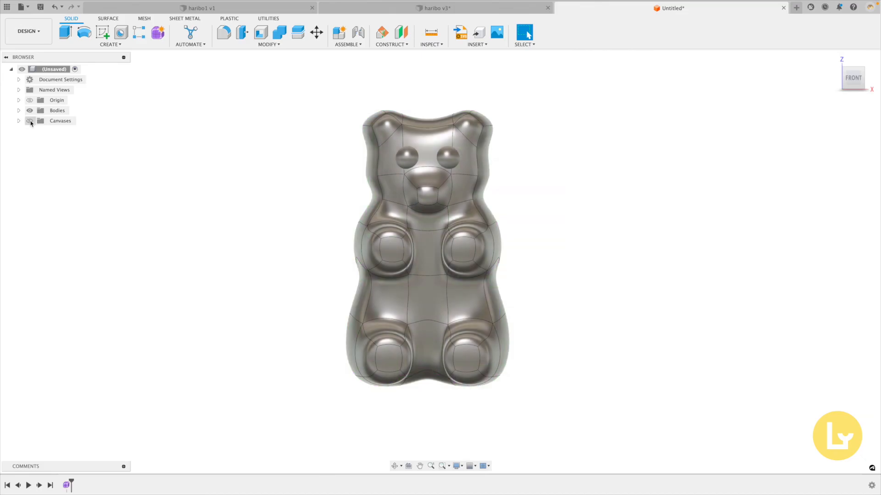
click(19, 111)
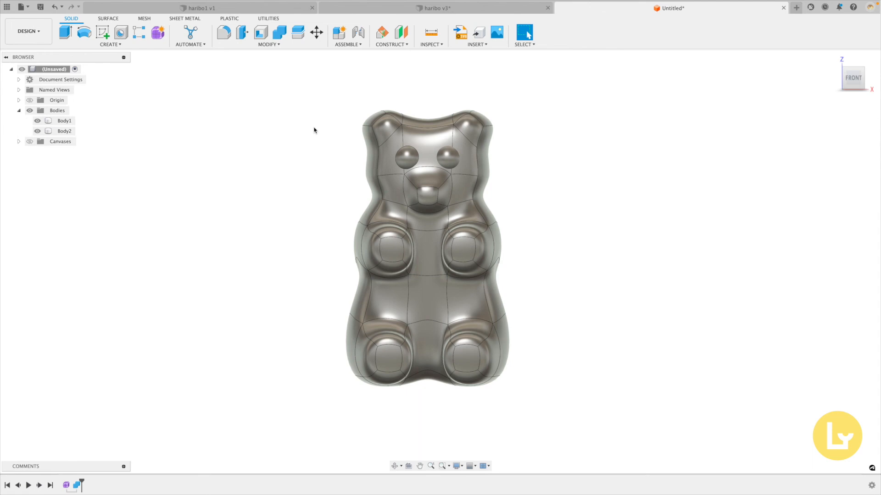
Step: Undo the last combine and use Combine again to merge the eyes with the bear as the target body
key(ctrl+z)
click(279, 33)
click(434, 134)
click(406, 161)
click(648, 238)
Step: Fillet the edges where both eyes meet the face with a constant 2 mm radius and check the bear from the side
click(225, 33)
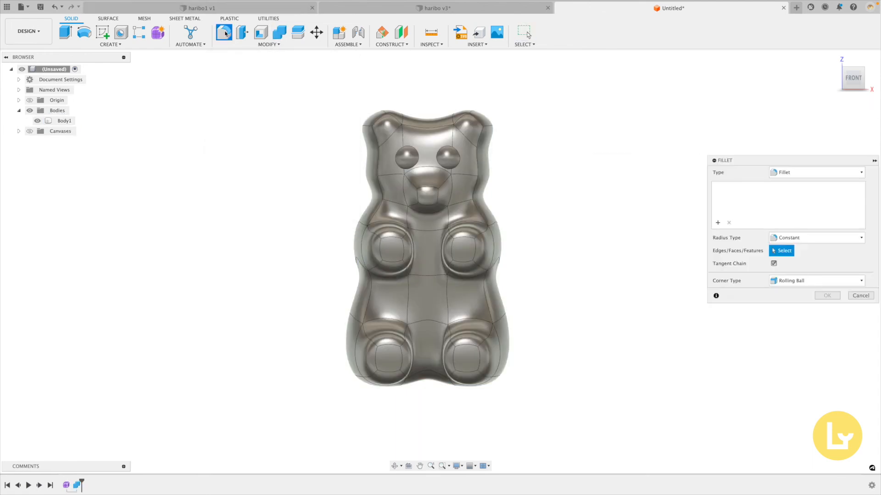
click(416, 164)
click(439, 165)
text(2)
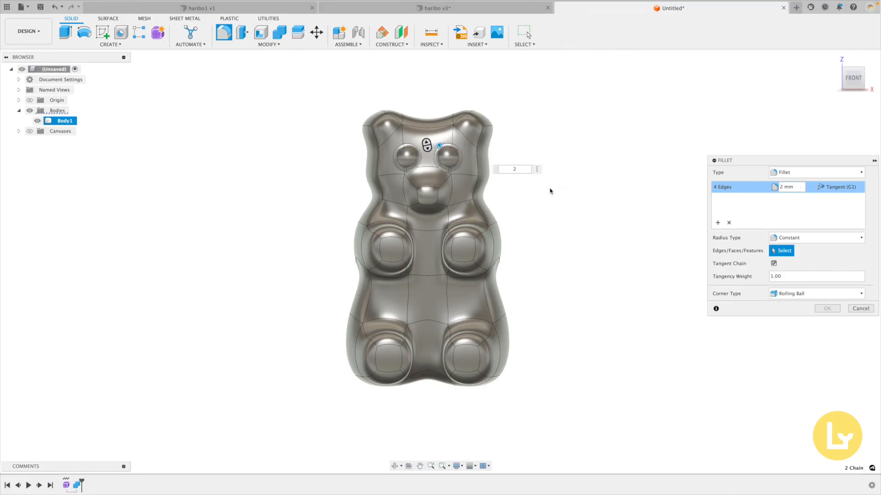
click(821, 307)
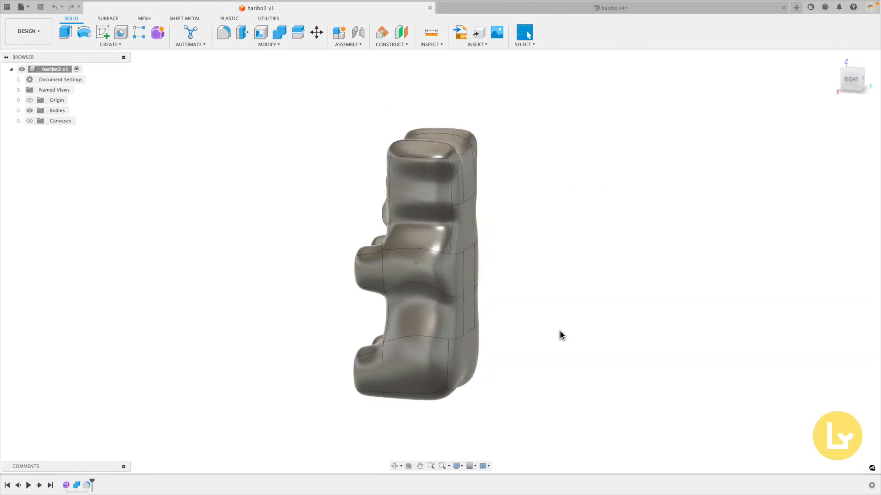
shift+scroll(560, 331, left, 10)
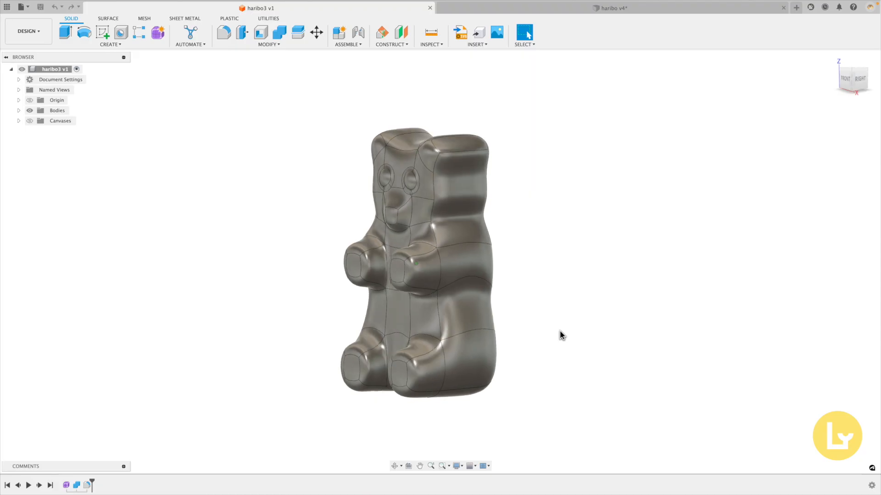